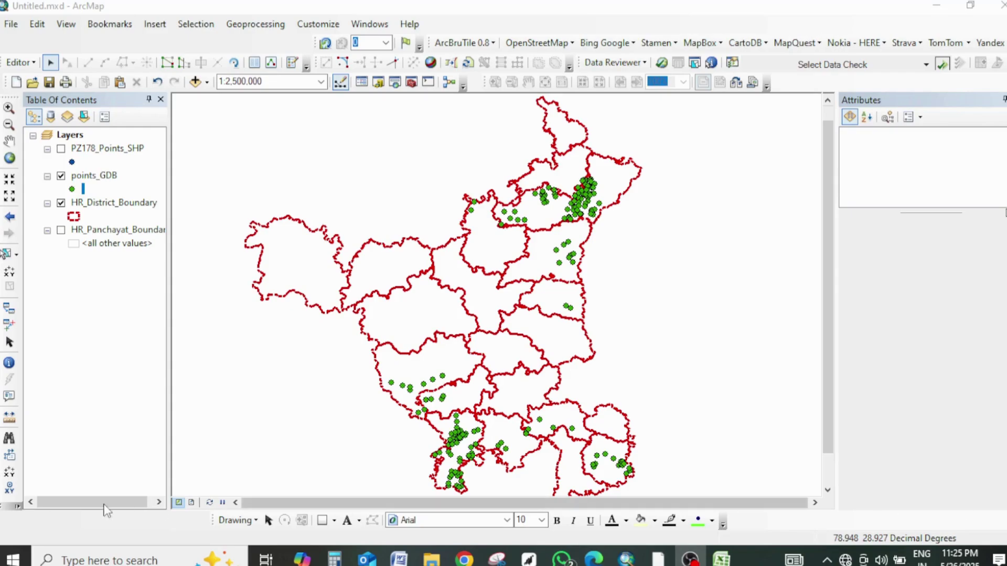
# Step: Turn on labels for the points_GDB layer and set its label field to Gram_Panchyat_Name
pyautogui.moveTo(621, 297); pyautogui.dragTo(640, 295)
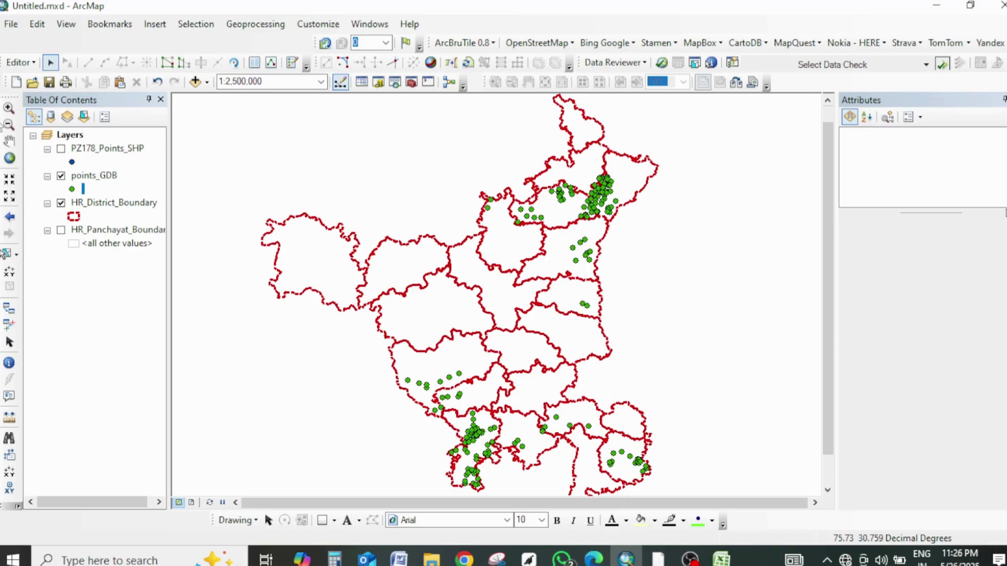
pyautogui.rightClick(106, 178)
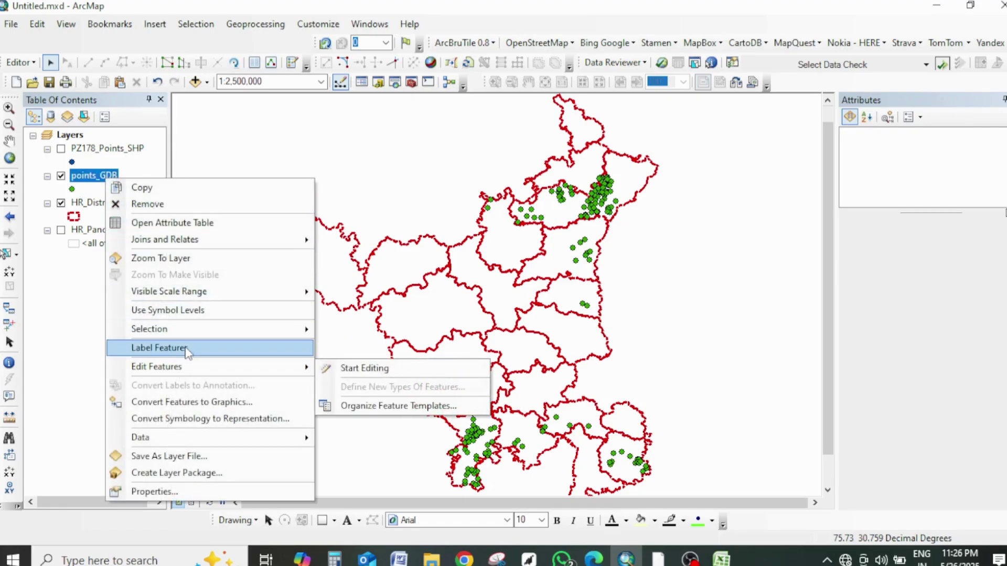
pyautogui.click(160, 348)
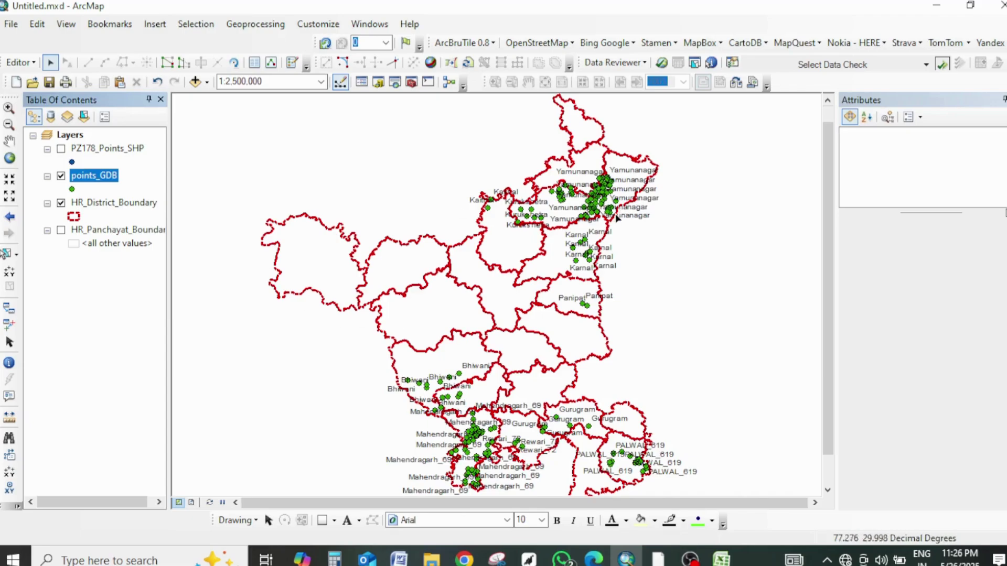
pyautogui.rightClick(85, 179)
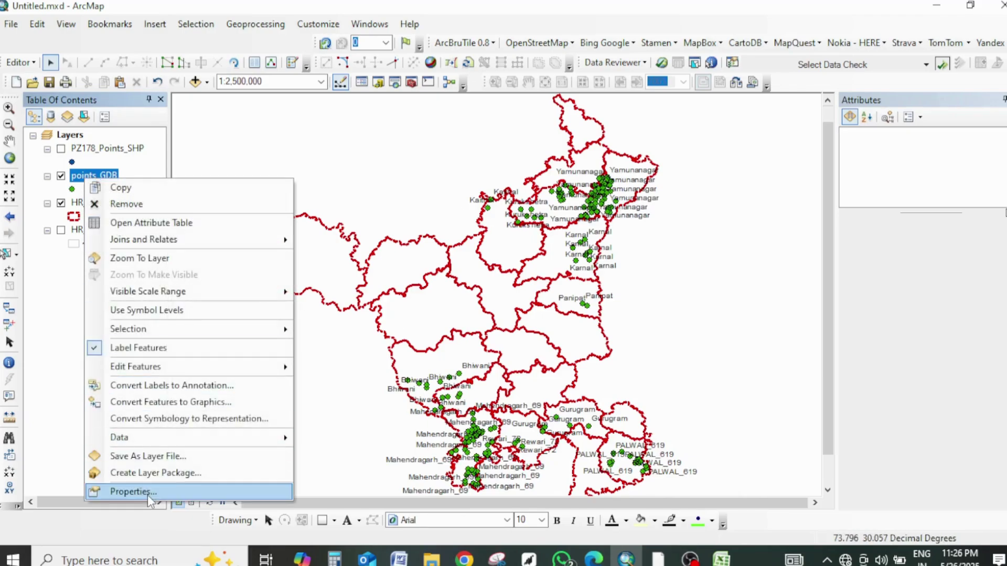
pyautogui.click(131, 491)
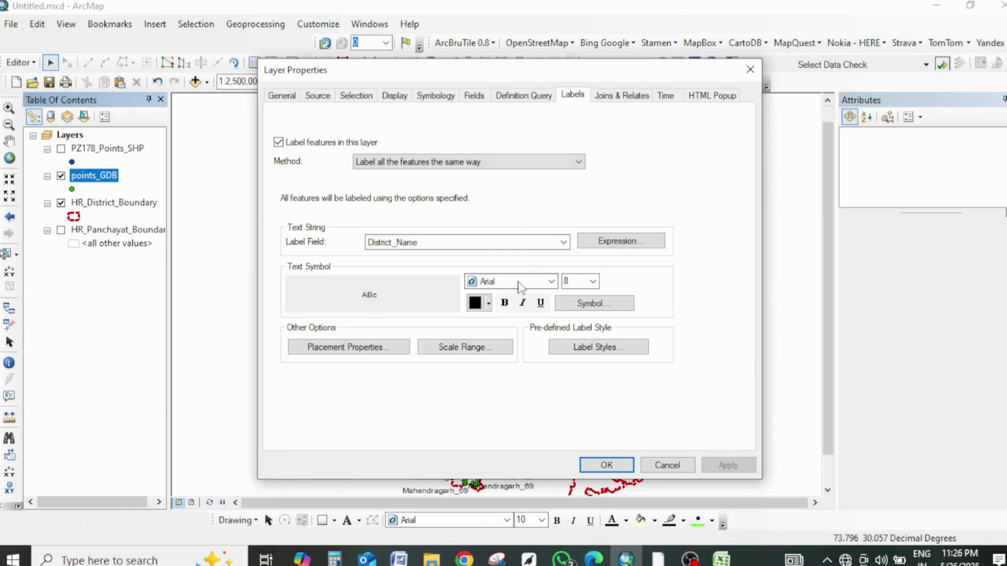
pyautogui.click(474, 255)
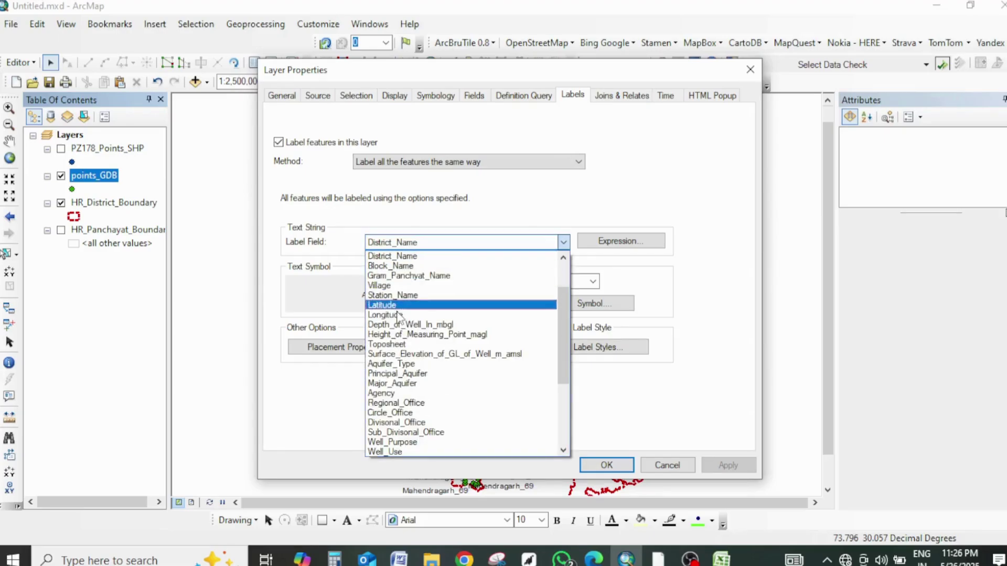
pyautogui.click(416, 276)
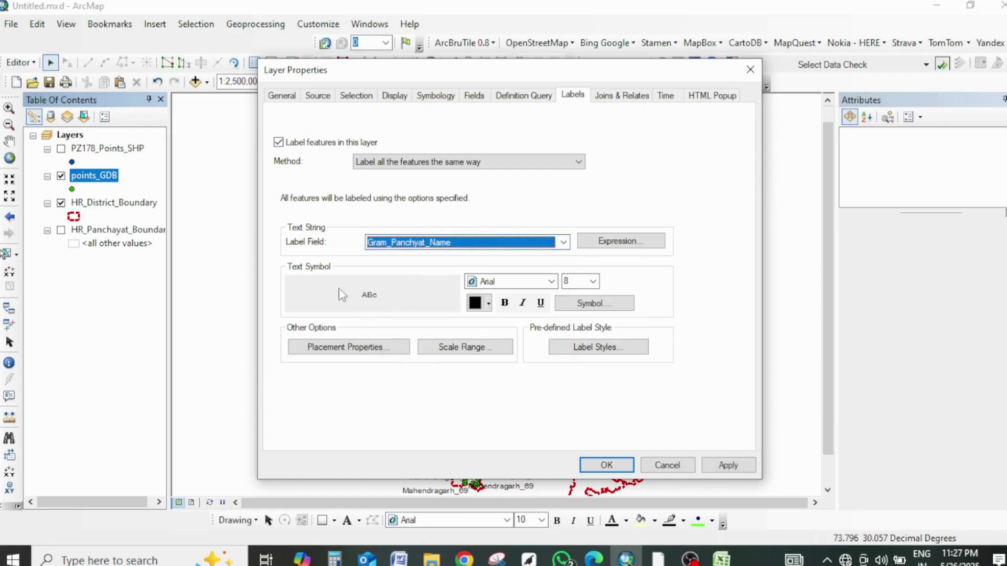
# Step: Format the points_GDB label text as bold and red, and apply the layer properties
pyautogui.click(593, 281)
pyautogui.click(592, 283)
pyautogui.click(504, 307)
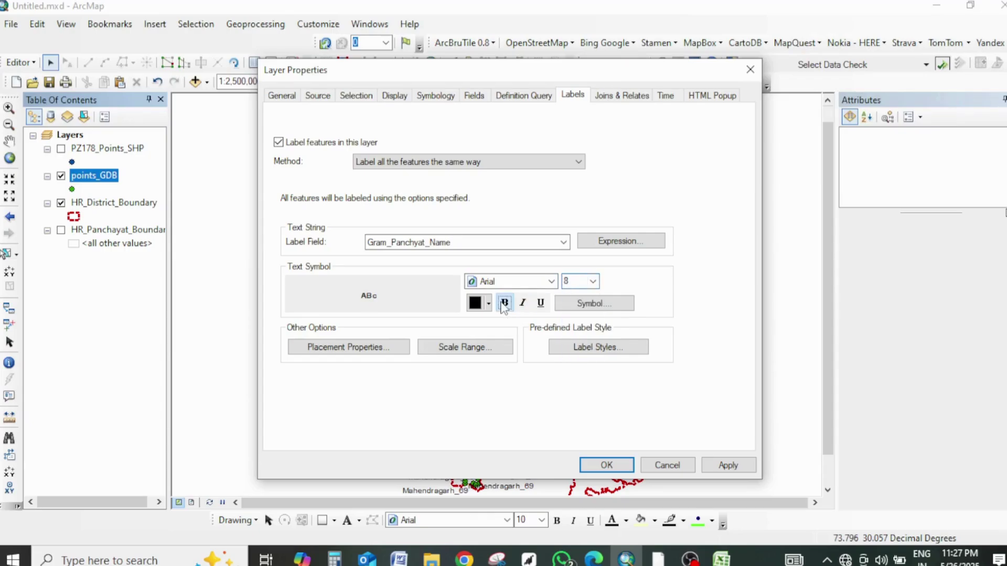
pyautogui.click(489, 304)
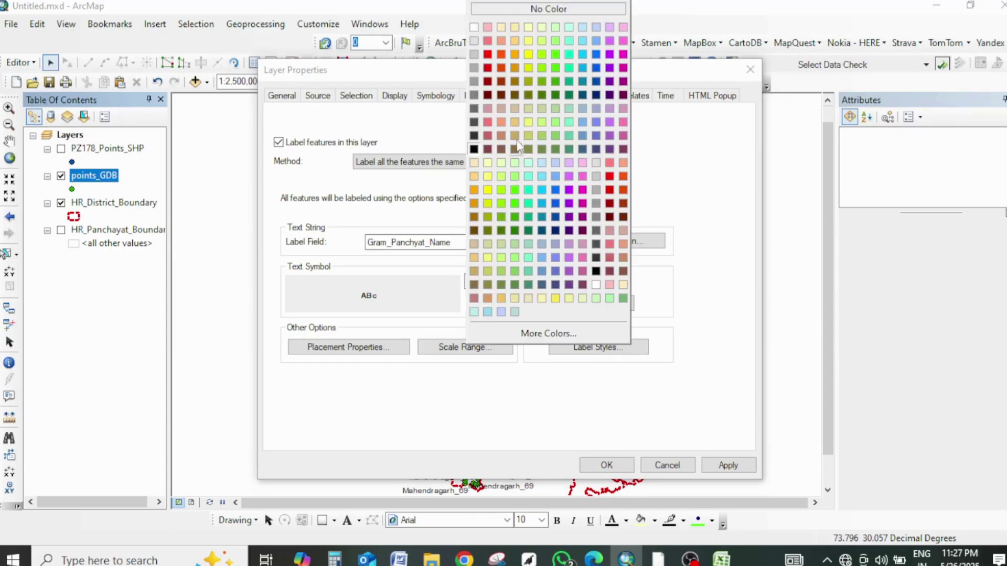
pyautogui.click(501, 69)
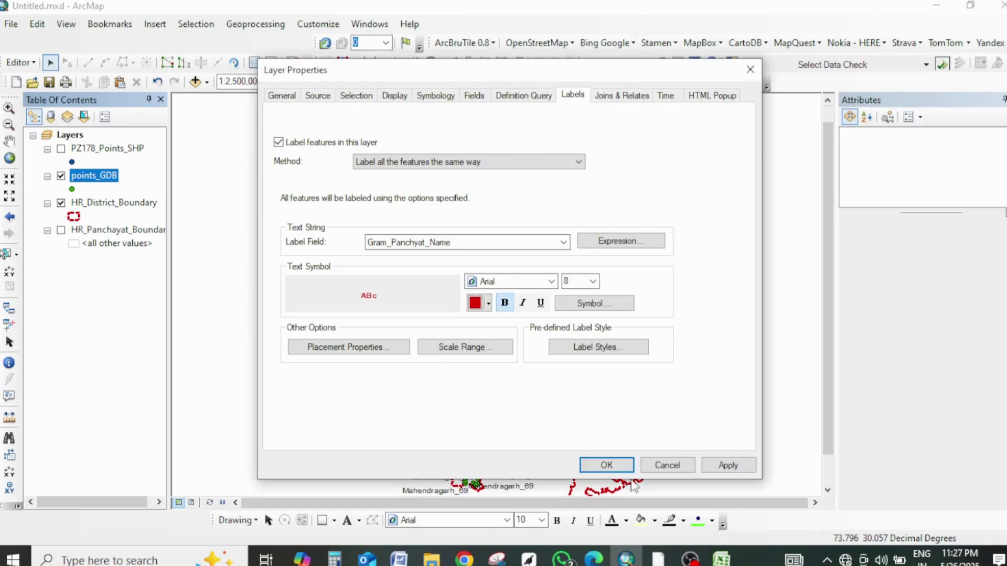
pyautogui.click(606, 465)
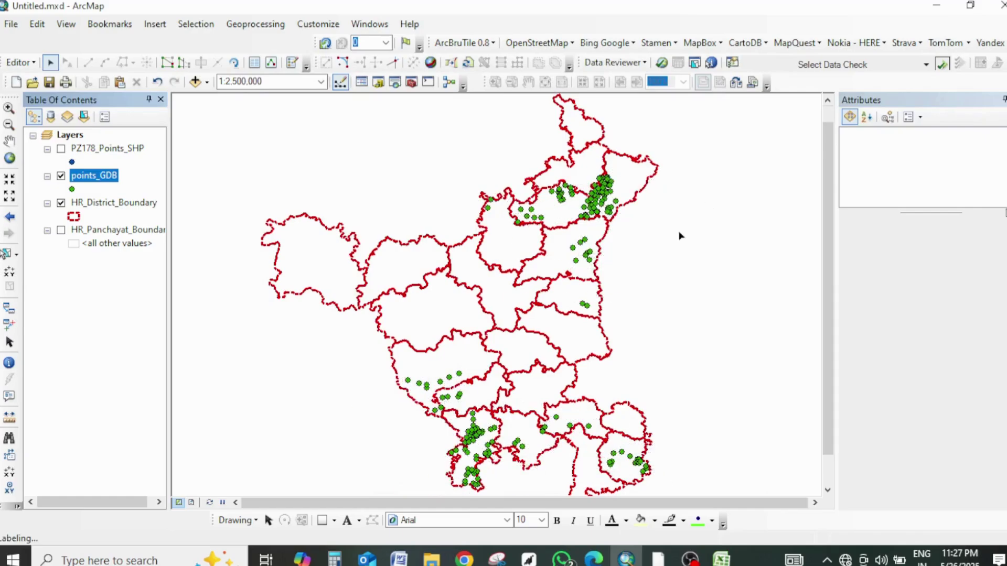
# Step: Turn on the HR_Panchayat_Boundary layer and inspect the labelled points against the panchayat boundaries
pyautogui.scroll(-3, 600, 184)
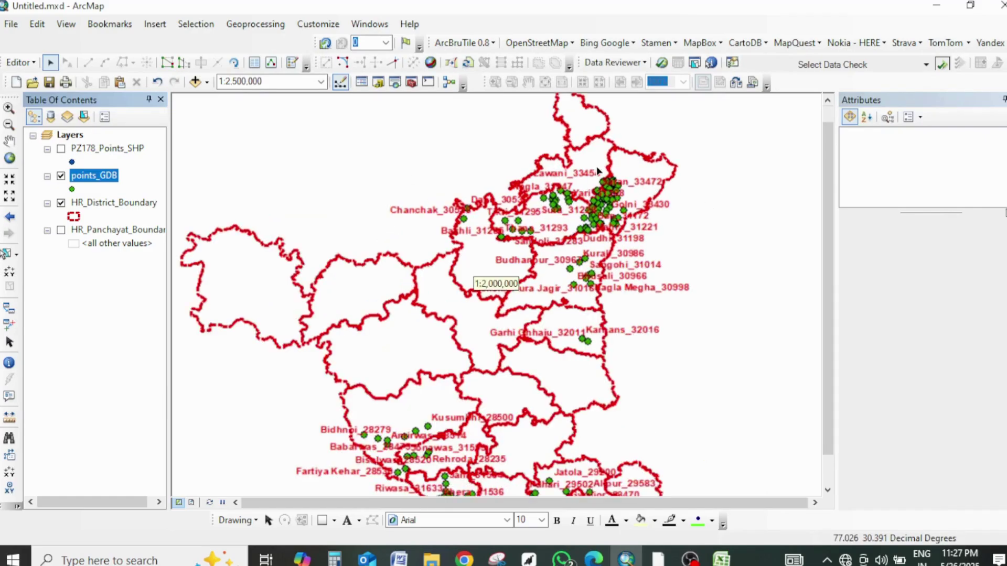
pyautogui.scroll(-2, 599, 183)
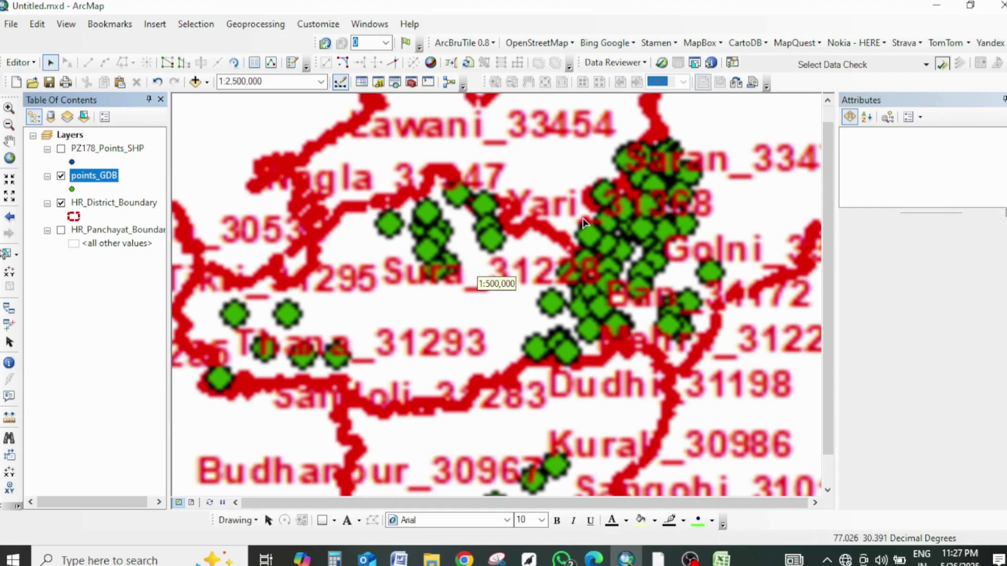
pyautogui.scroll(3, 476, 318)
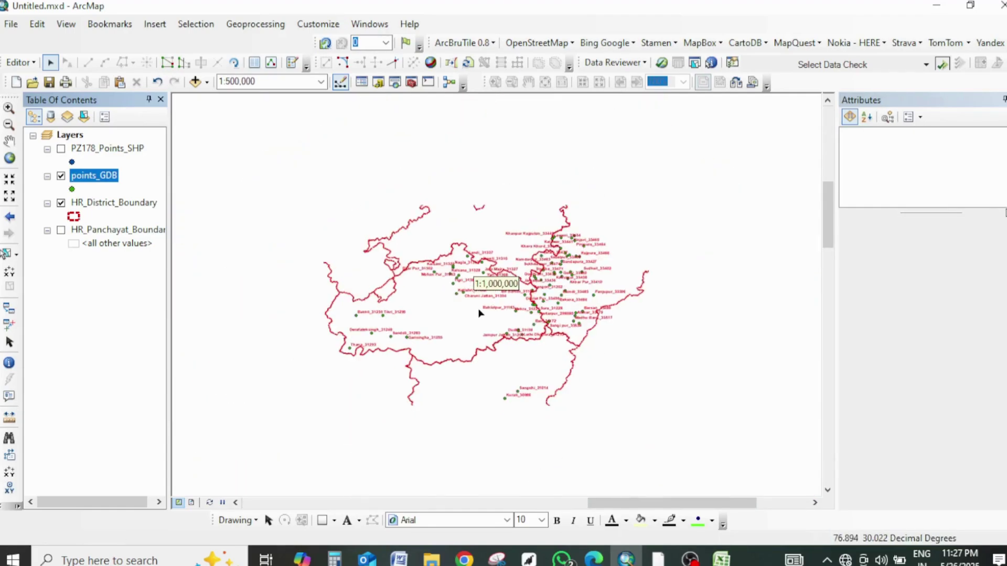
pyautogui.click(61, 232)
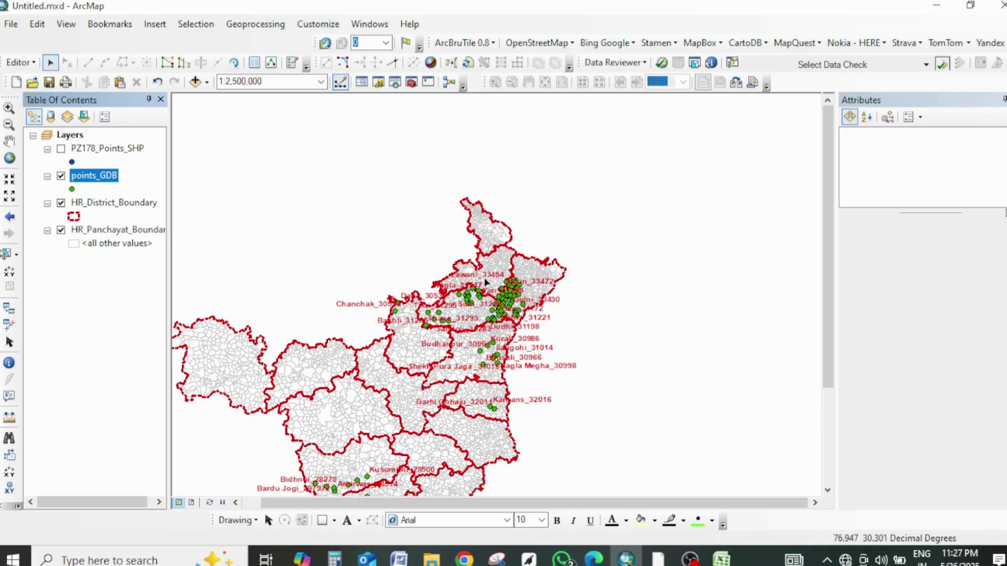
pyautogui.scroll(5, 554, 333)
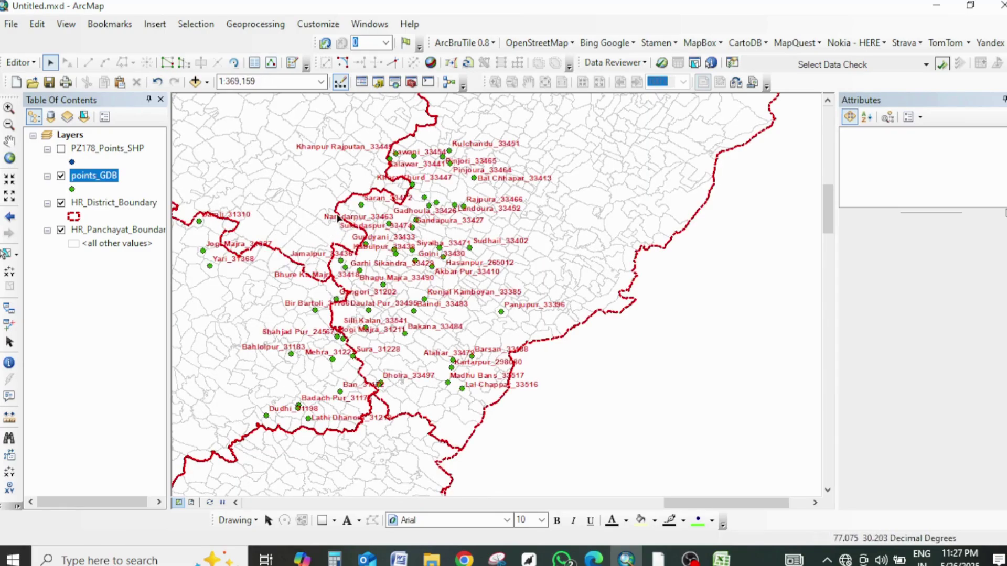
pyautogui.scroll(5, 469, 309)
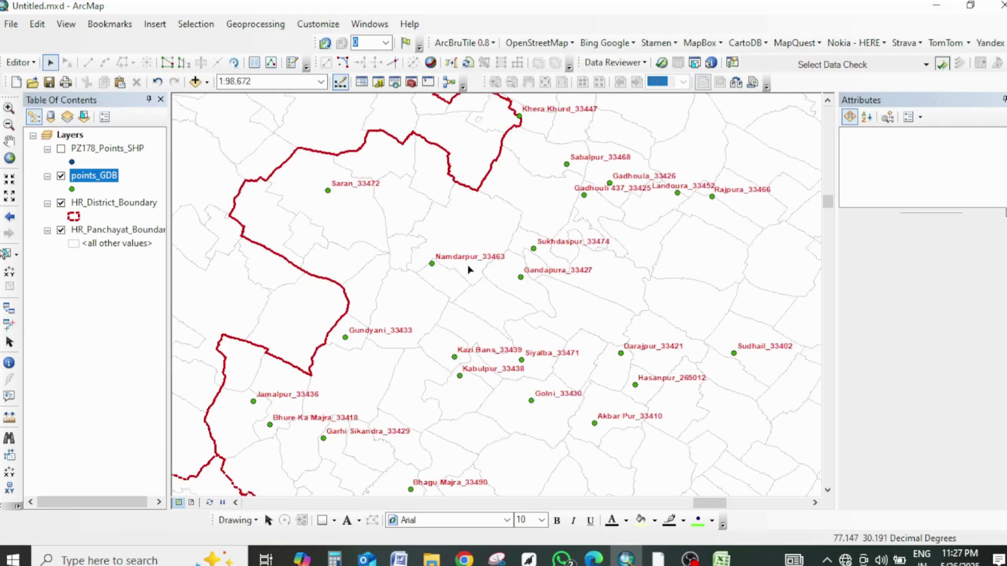
pyautogui.moveTo(437, 190); pyautogui.dragTo(722, 420)
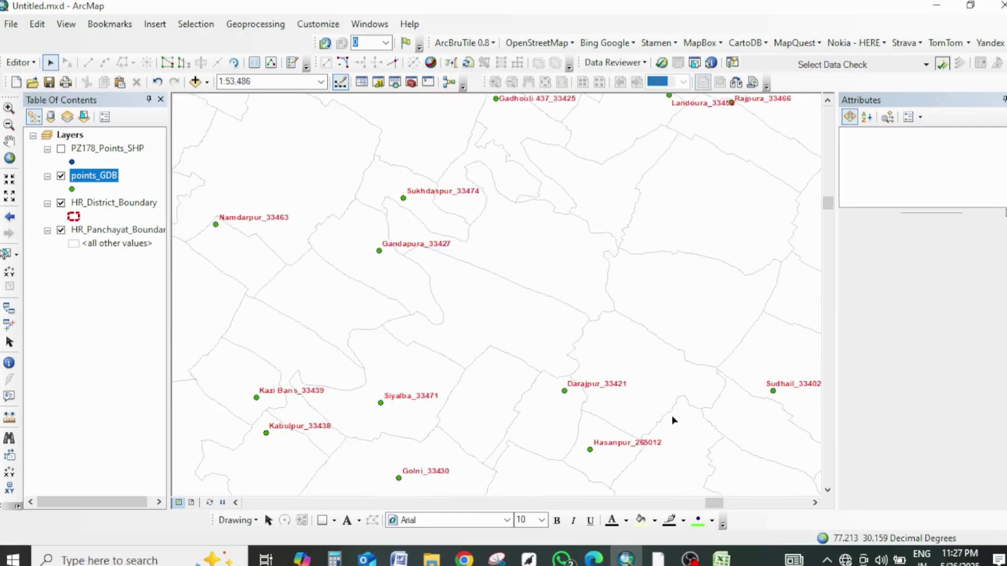
# Step: Turn on the HR_Panchayat_Boundary labels to compare them with the point labels, and turn them off again
pyautogui.rightClick(78, 231)
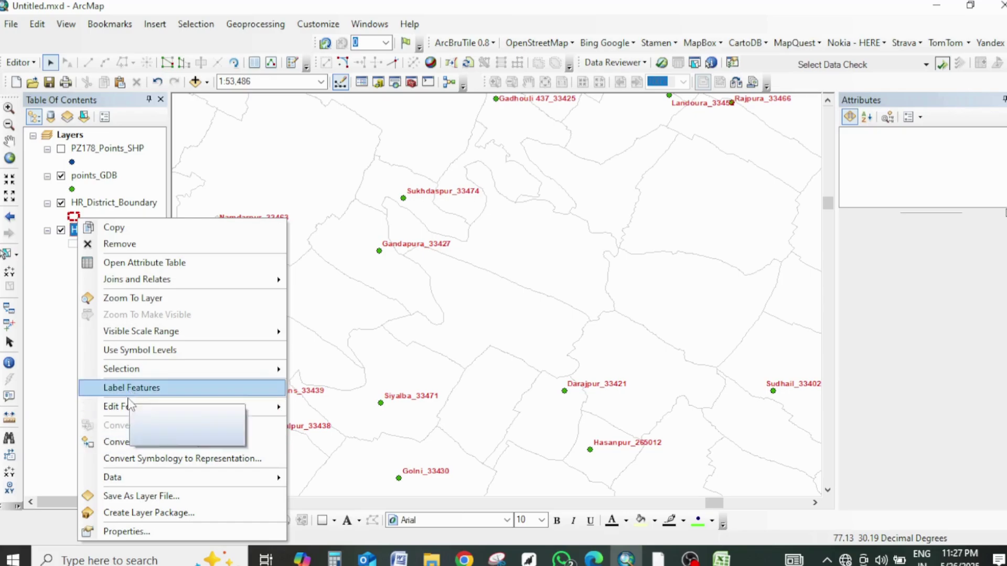
pyautogui.click(131, 392)
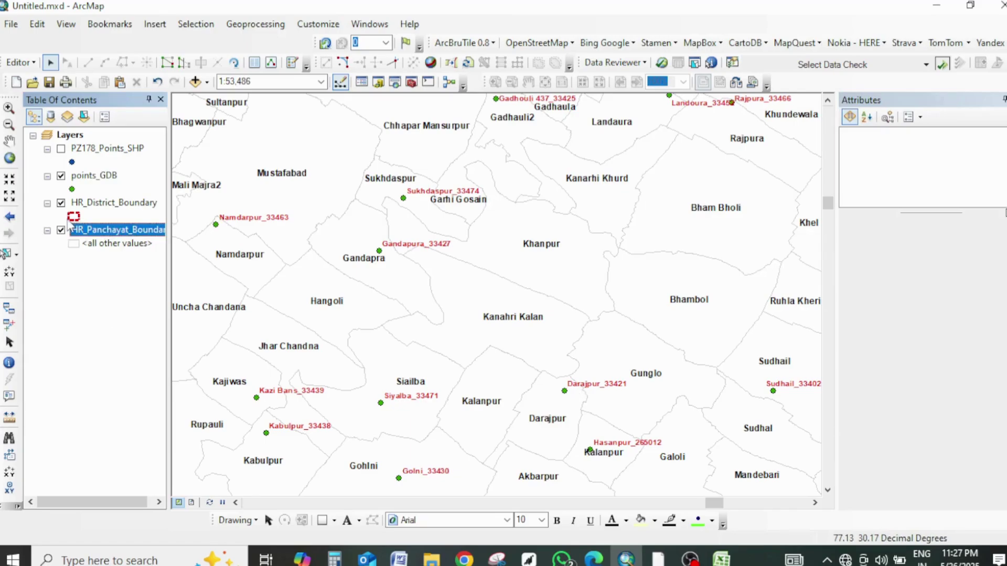
pyautogui.rightClick(112, 236)
pyautogui.click(161, 387)
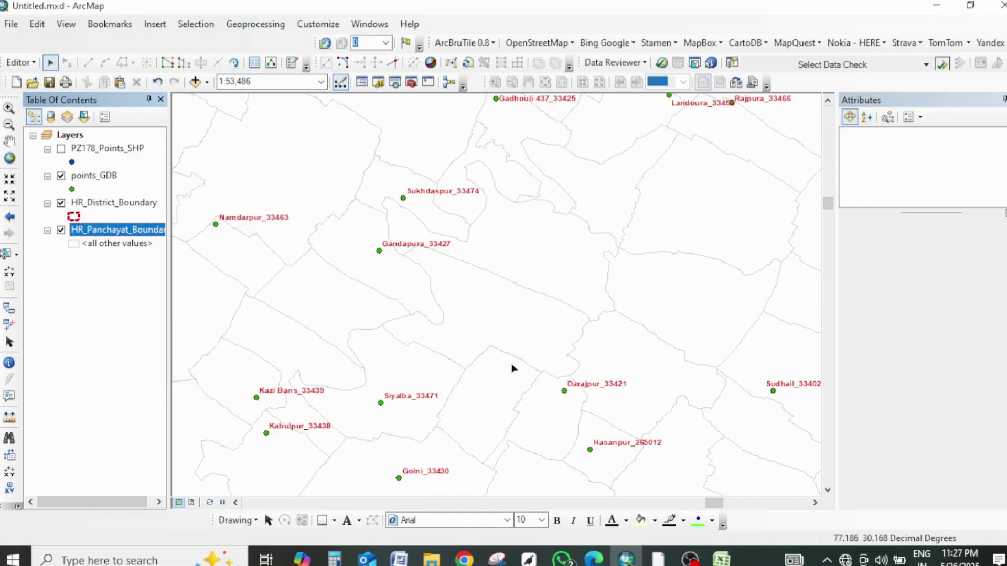
pyautogui.scroll(-5, 519, 361)
pyautogui.scroll(-3, 518, 359)
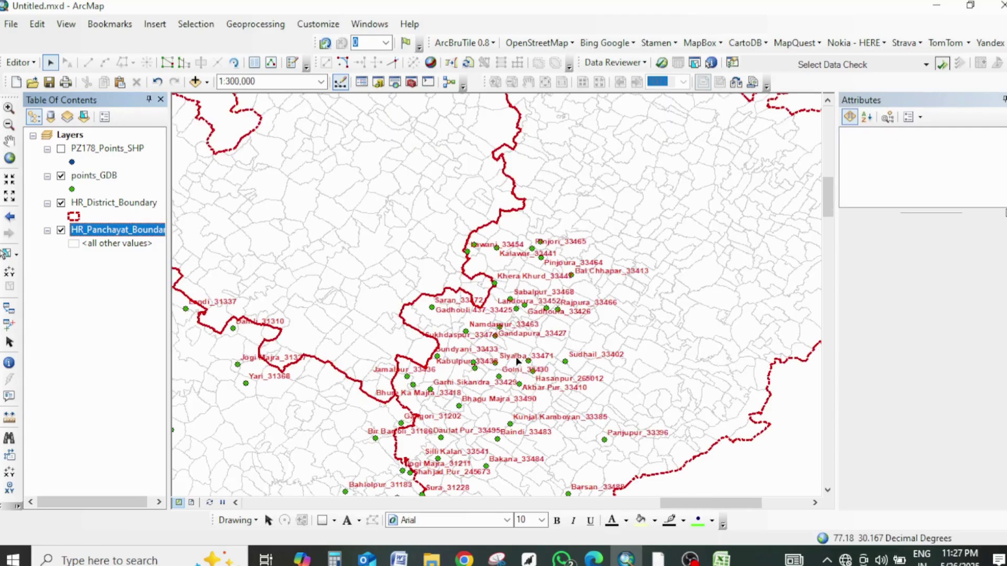
pyautogui.scroll(-2, 547, 350)
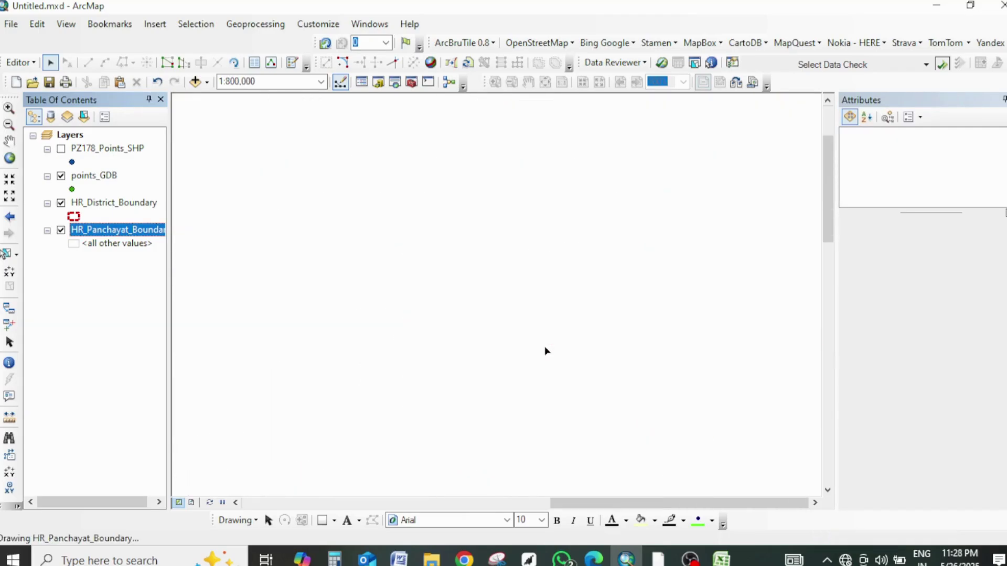
pyautogui.moveTo(603, 462); pyautogui.dragTo(707, 326)
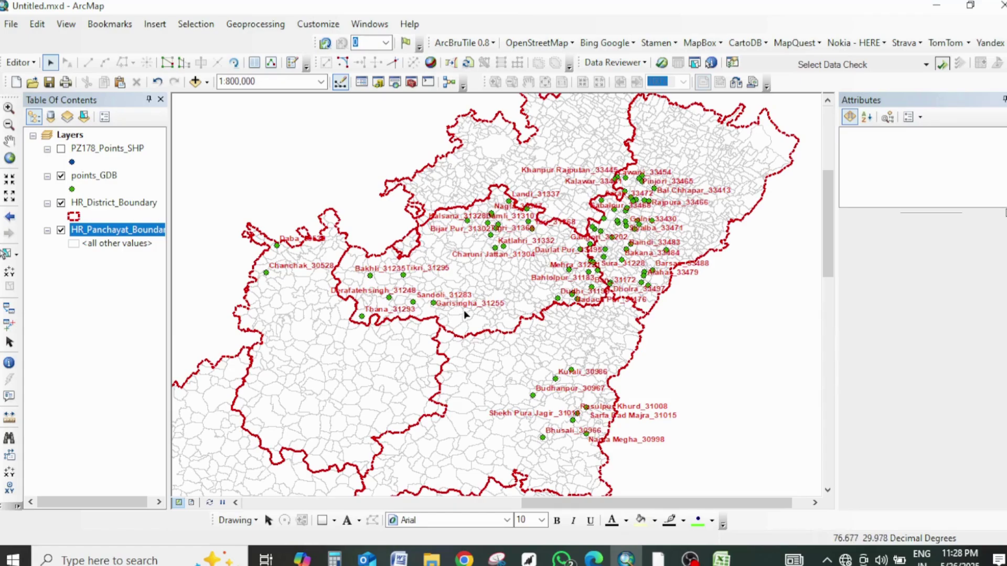
pyautogui.scroll(2, 602, 355)
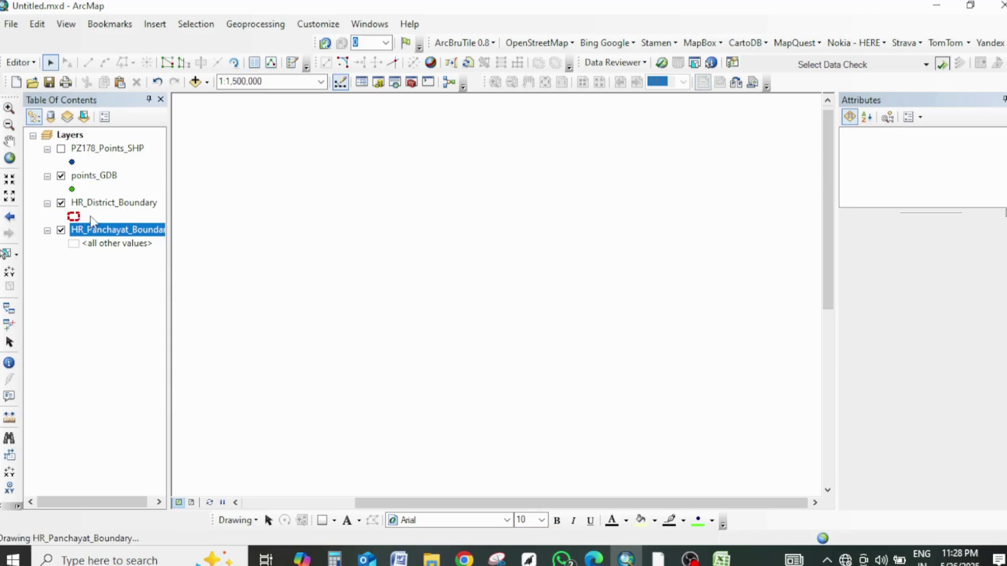
# Step: Open ArcToolbox and search the local tools for "kml"
pyautogui.click(411, 83)
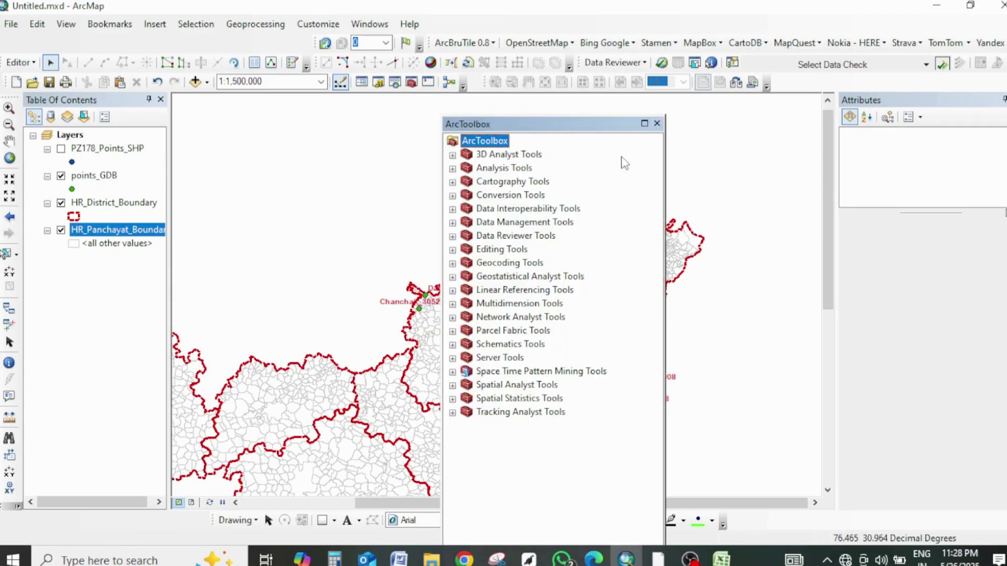
pyautogui.moveTo(556, 131); pyautogui.dragTo(624, 110)
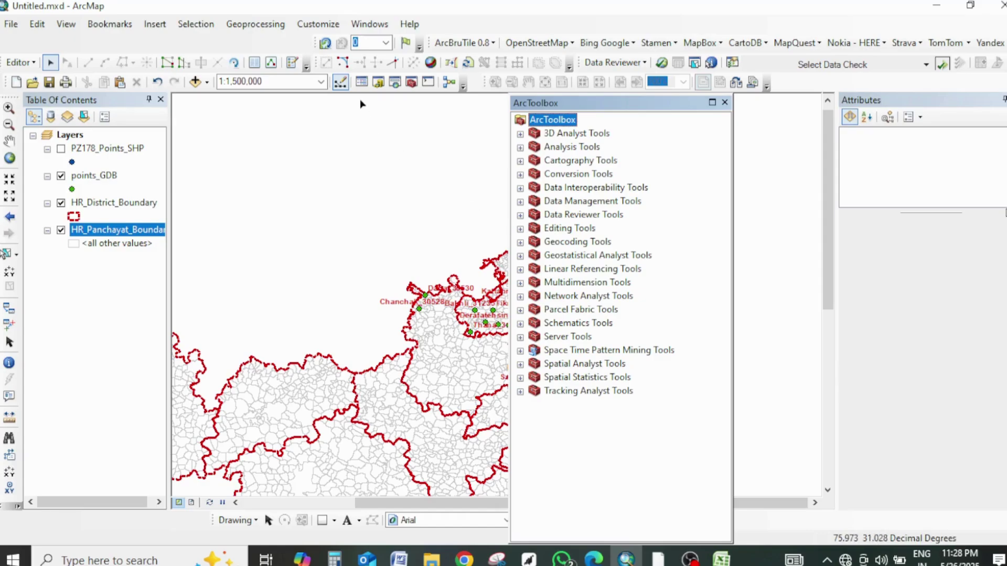
pyautogui.click(395, 82)
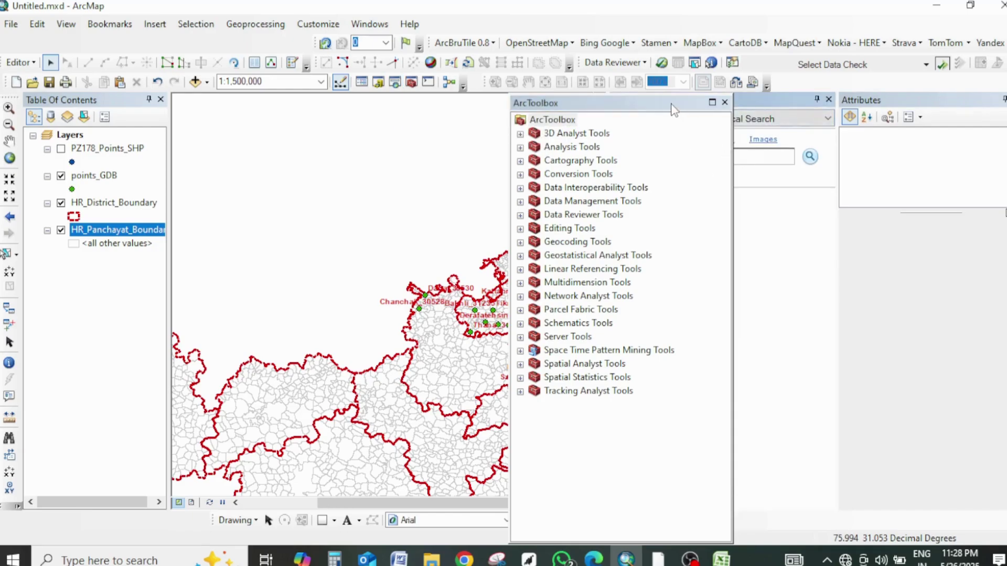
pyautogui.click(539, 116)
pyautogui.click(690, 157)
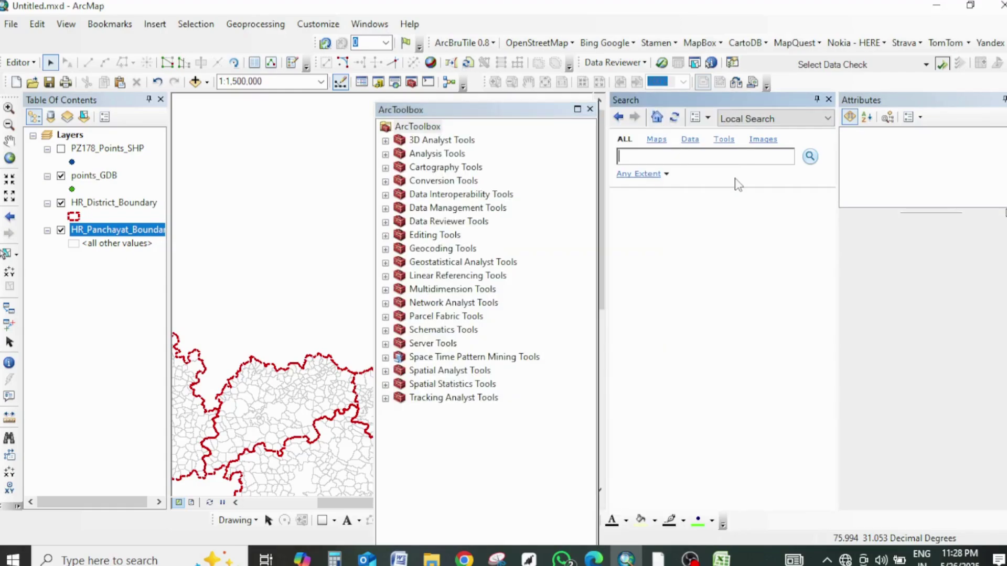
pyautogui.write('kml')
pyautogui.press('Return')
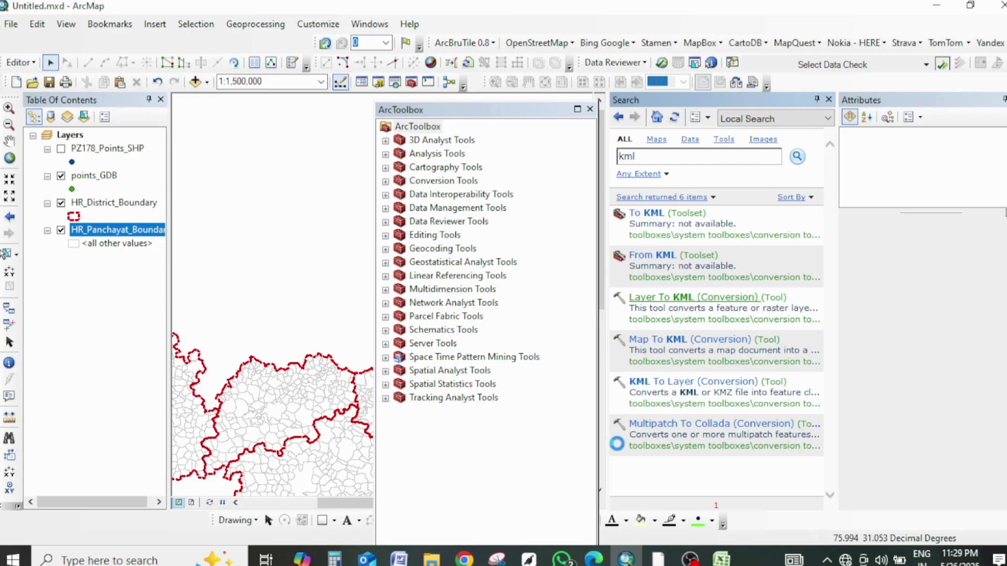
# Step: Open the Layer To KML tool from the search results and put its dialog away
pyautogui.click(630, 382)
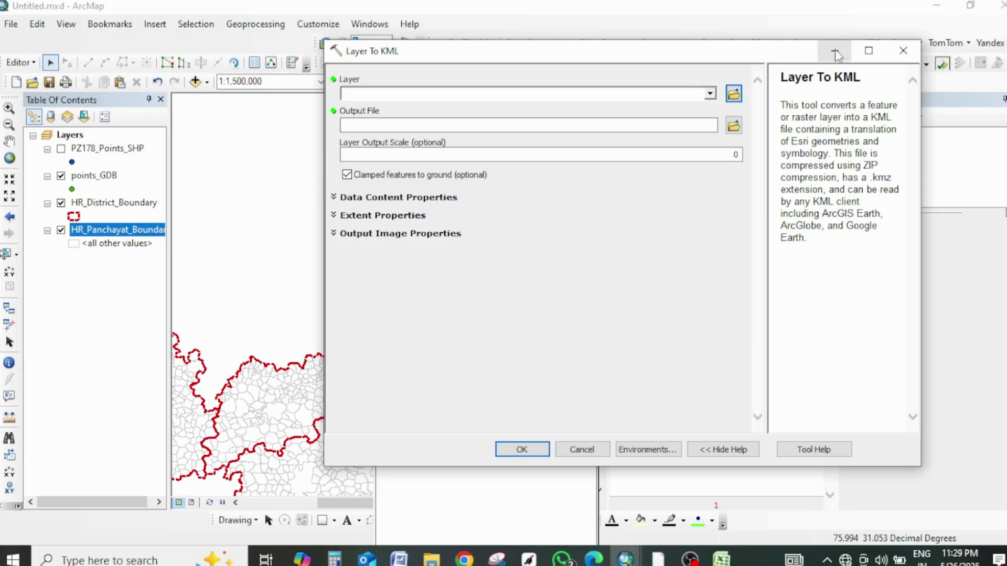
pyautogui.click(835, 51)
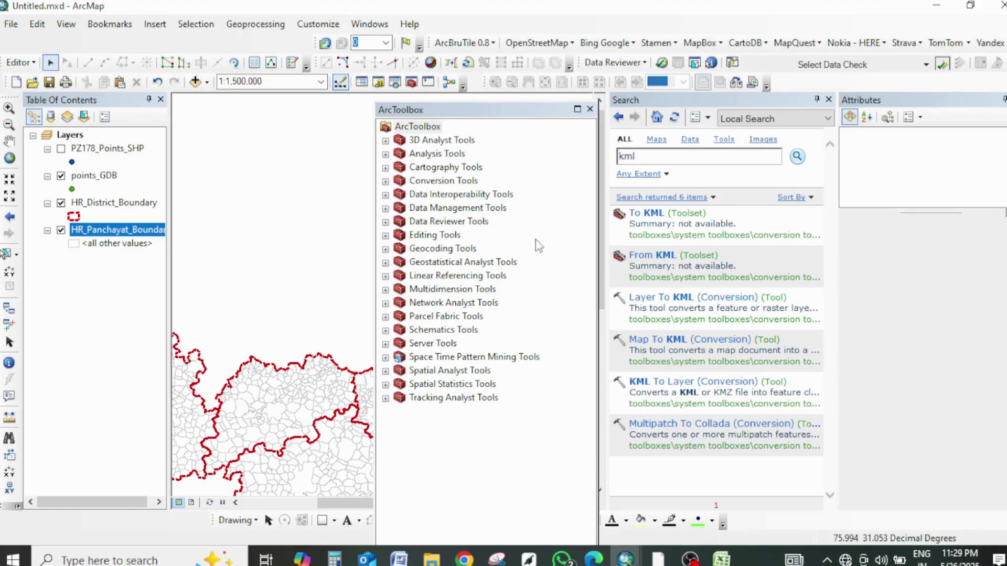
# Step: Browse the Conversion Tools in ArcToolbox and open the Layer To KML tool from the To KML toolset
pyautogui.click(386, 181)
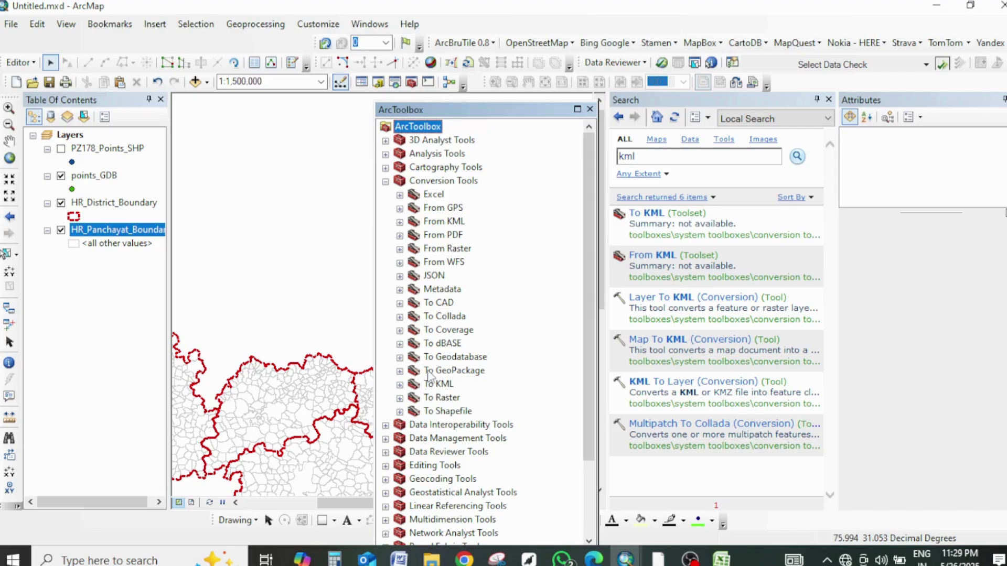
pyautogui.click(400, 222)
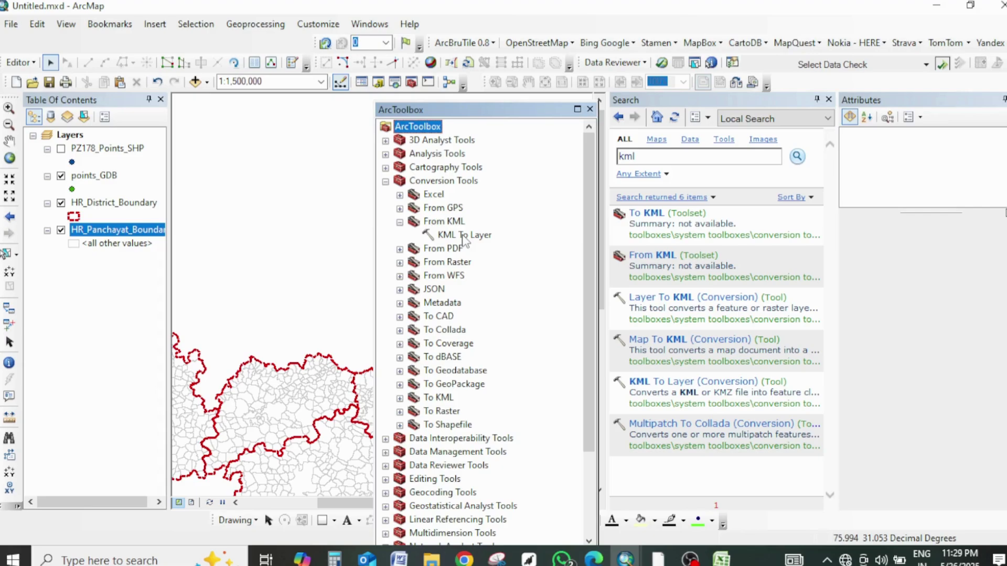
pyautogui.click(400, 222)
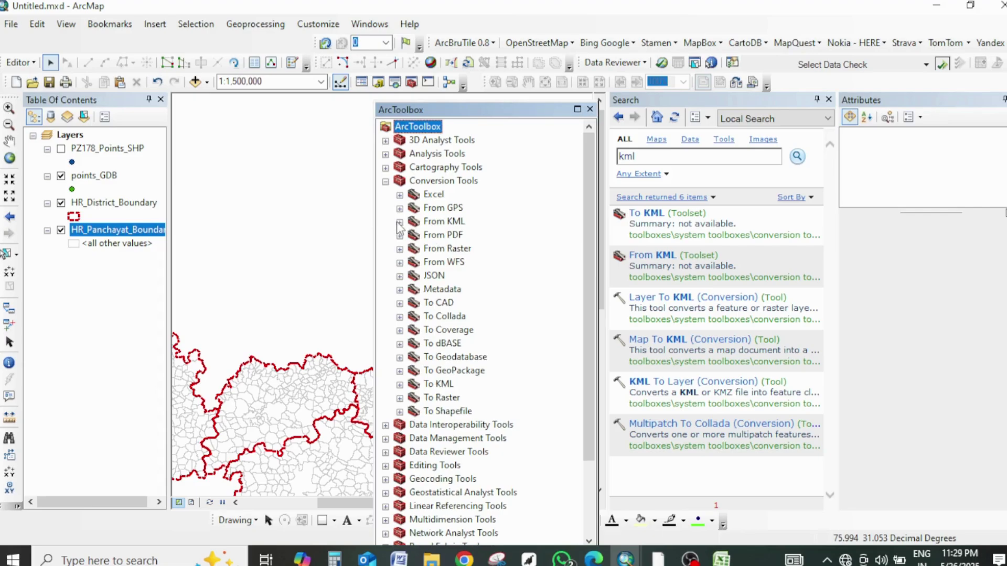
pyautogui.click(400, 236)
pyautogui.click(399, 236)
pyautogui.click(399, 250)
pyautogui.click(400, 250)
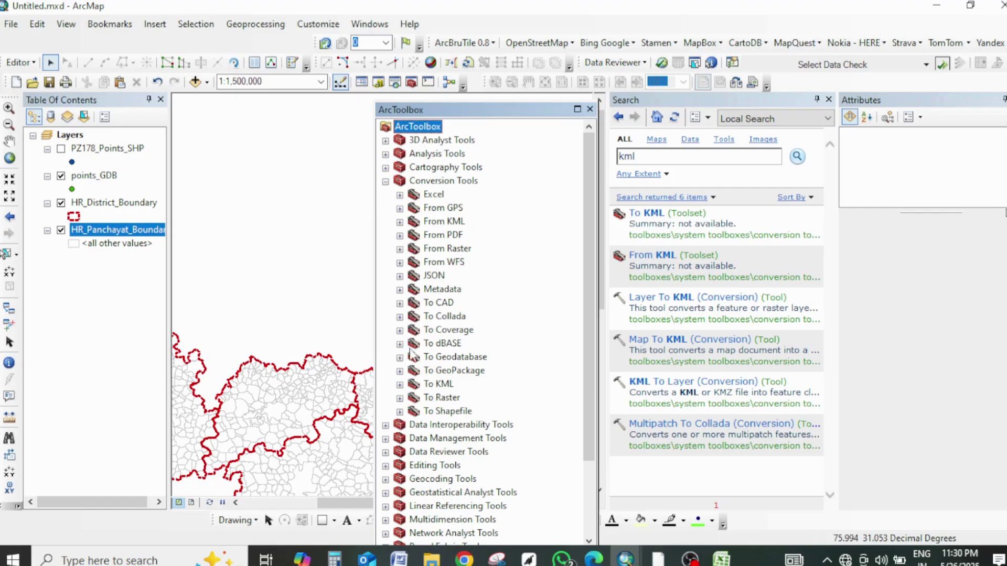
pyautogui.click(400, 385)
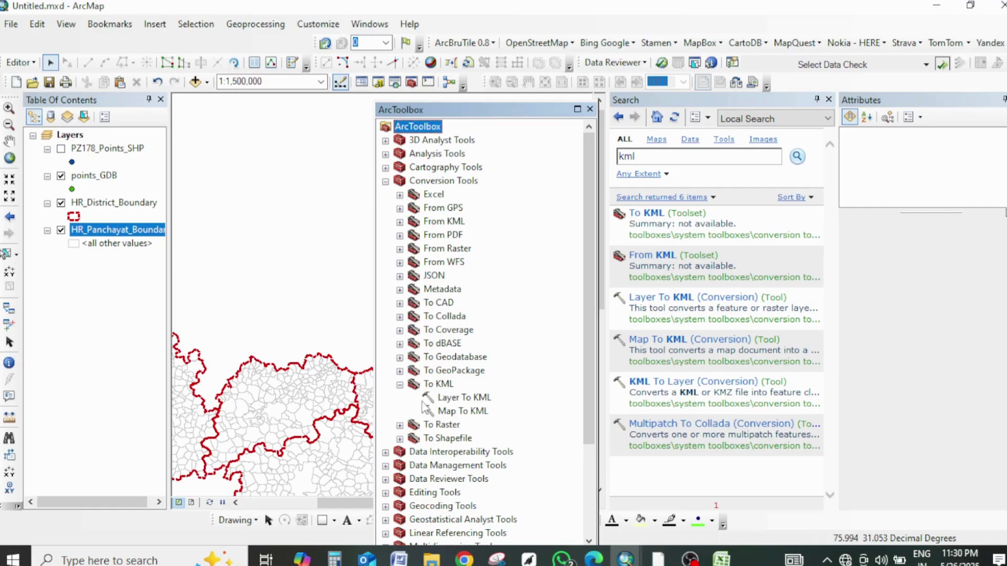
pyautogui.doubleClick(465, 398)
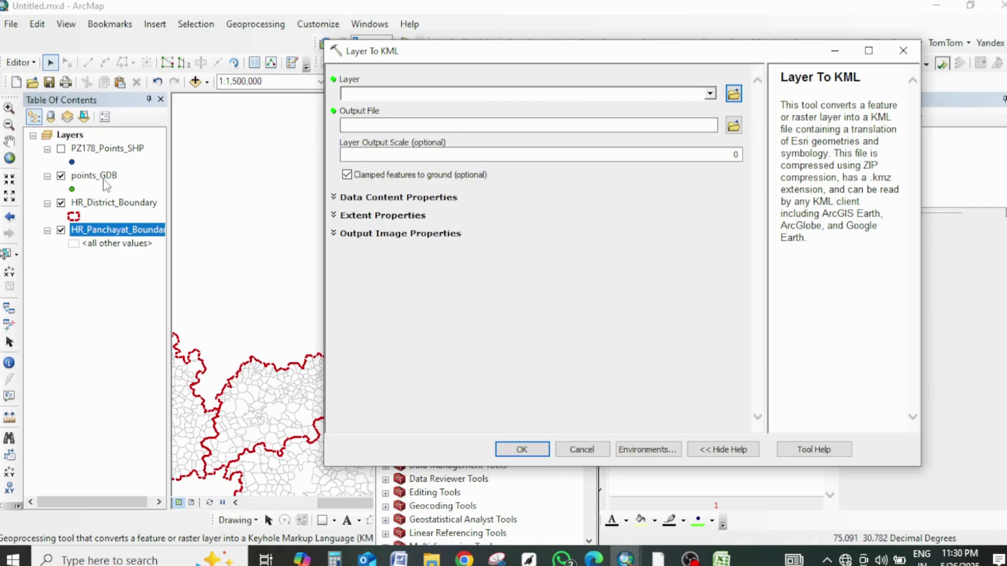
# Step: Set points_GDB as the input layer of the Layer To KML tool
pyautogui.moveTo(97, 181); pyautogui.dragTo(485, 95)
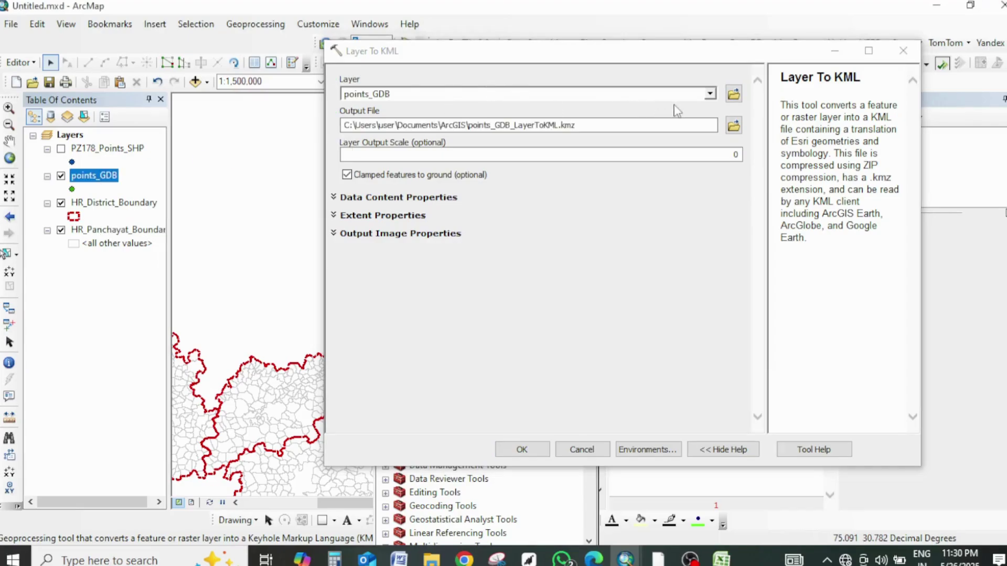
pyautogui.click(734, 94)
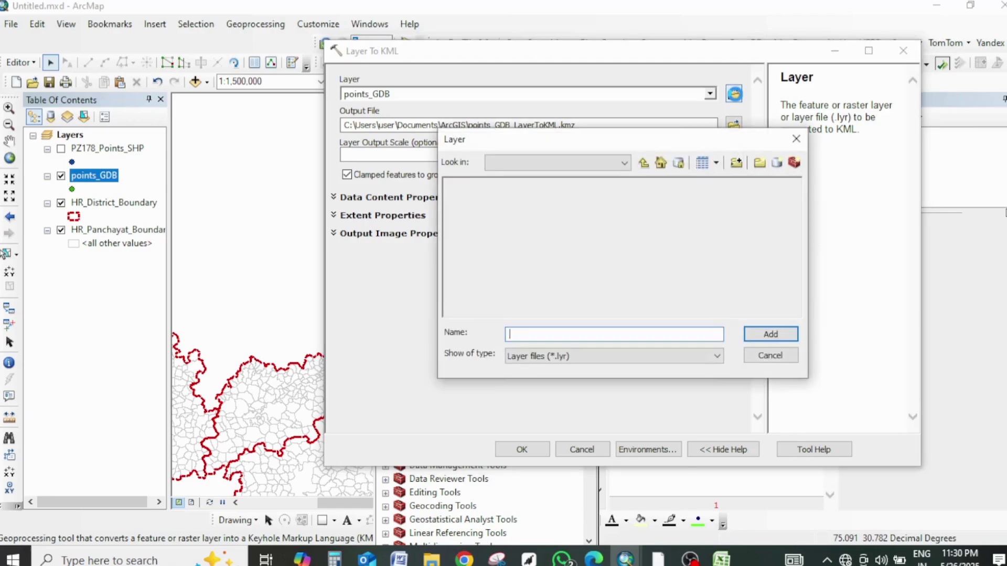
pyautogui.click(802, 146)
pyautogui.click(710, 94)
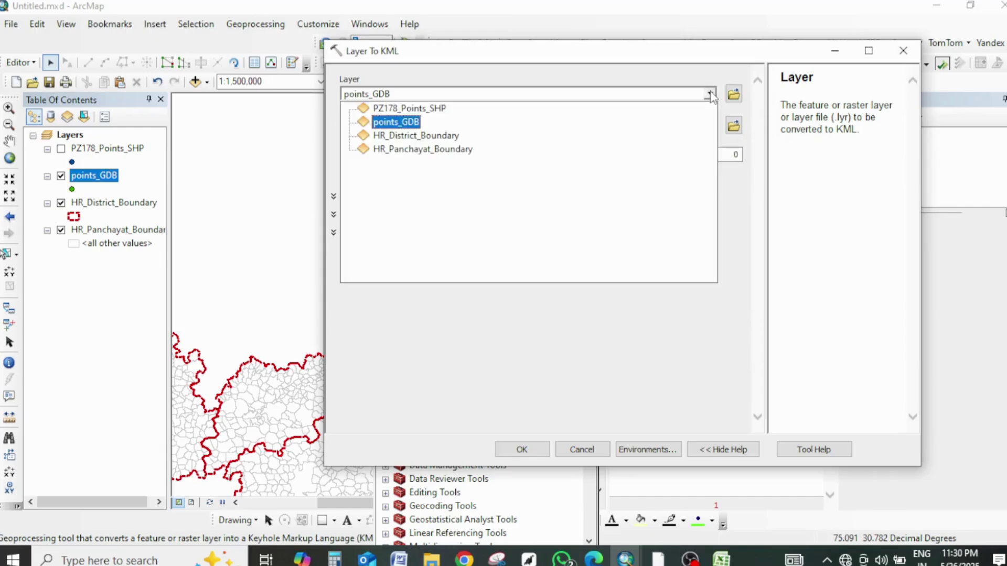
pyautogui.click(396, 122)
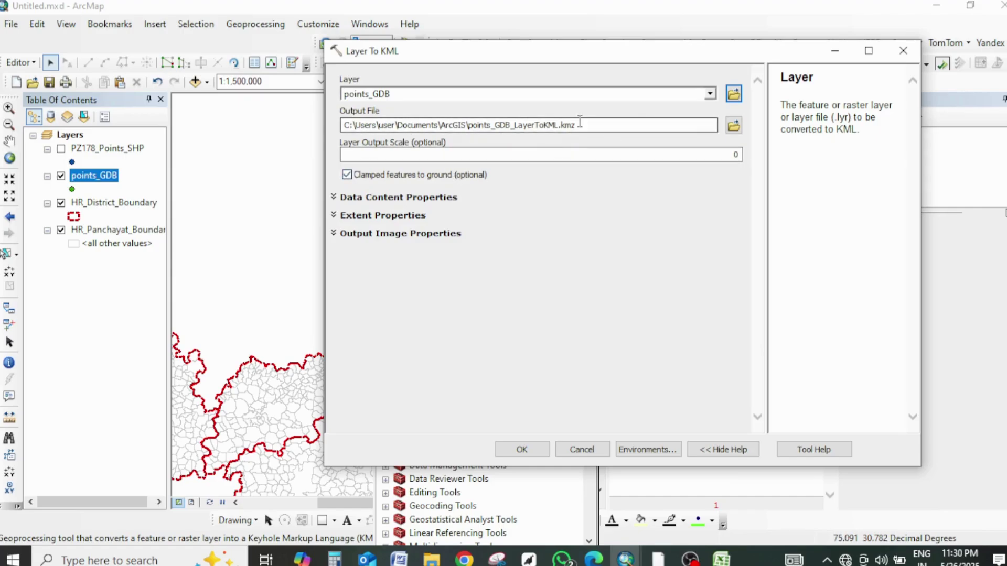
# Step: Browse for the output file location to the Study Materials folder inside Project\you tube gis vedio
pyautogui.click(734, 126)
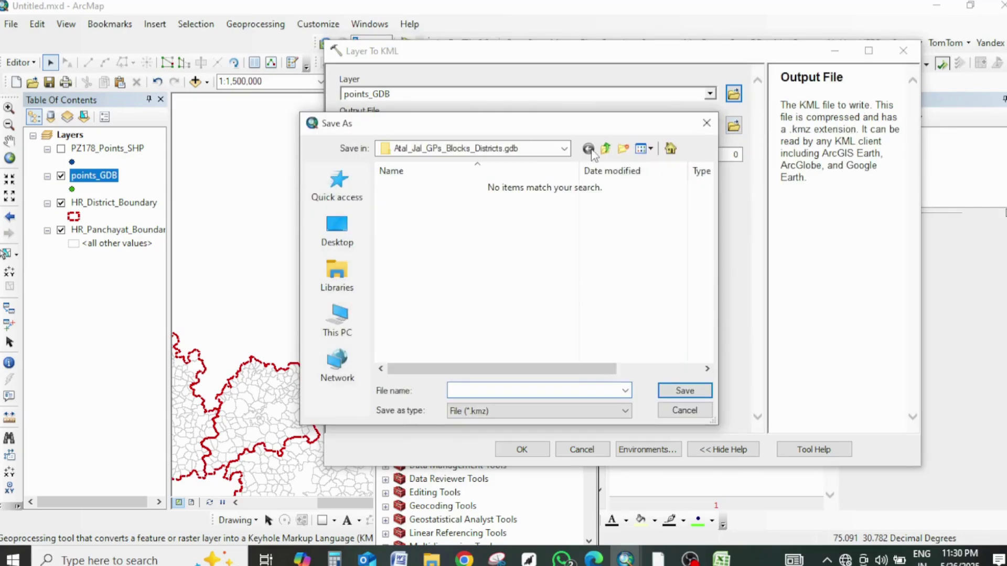
pyautogui.click(607, 149)
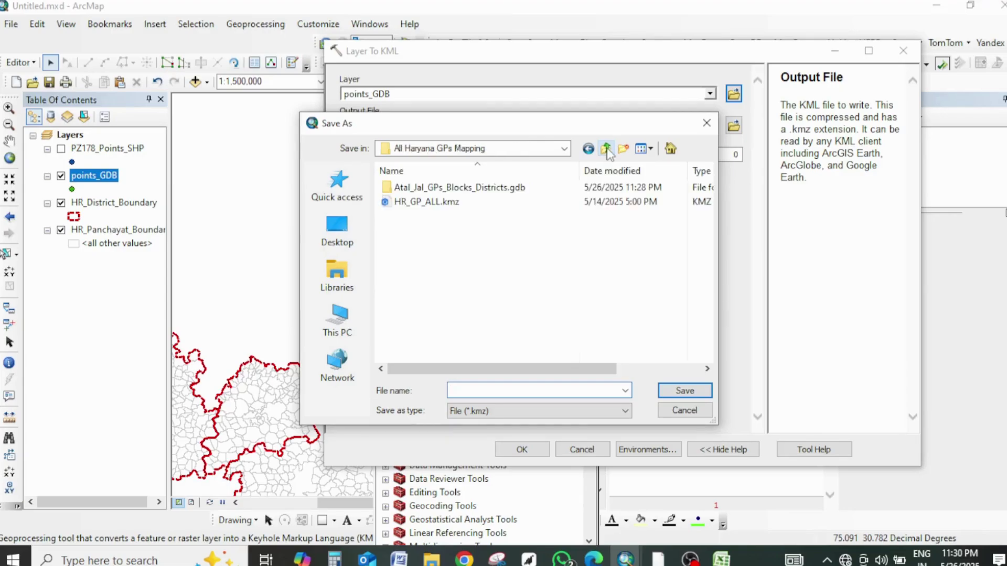
pyautogui.click(607, 149)
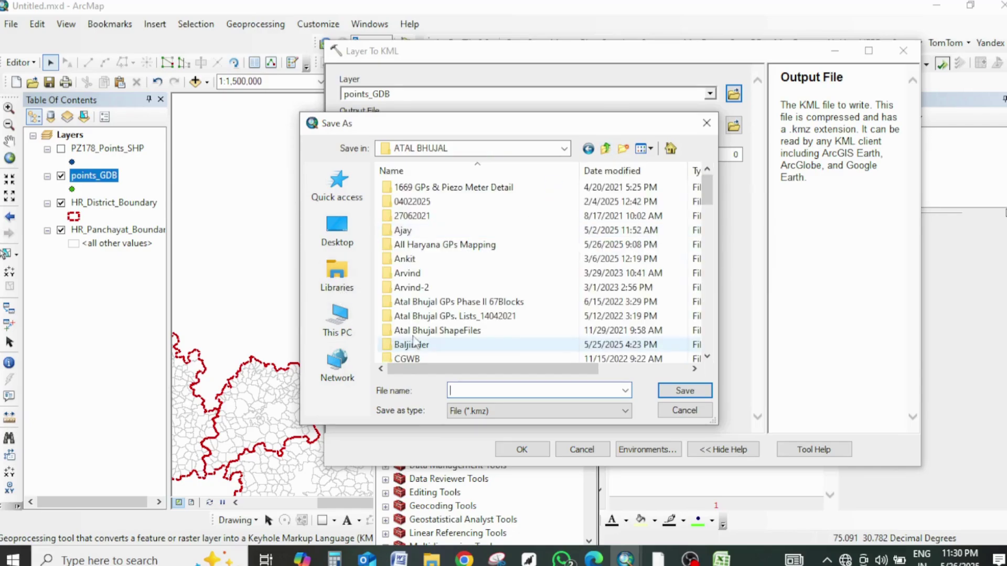
pyautogui.scroll(-5, 498, 328)
pyautogui.scroll(5, 498, 330)
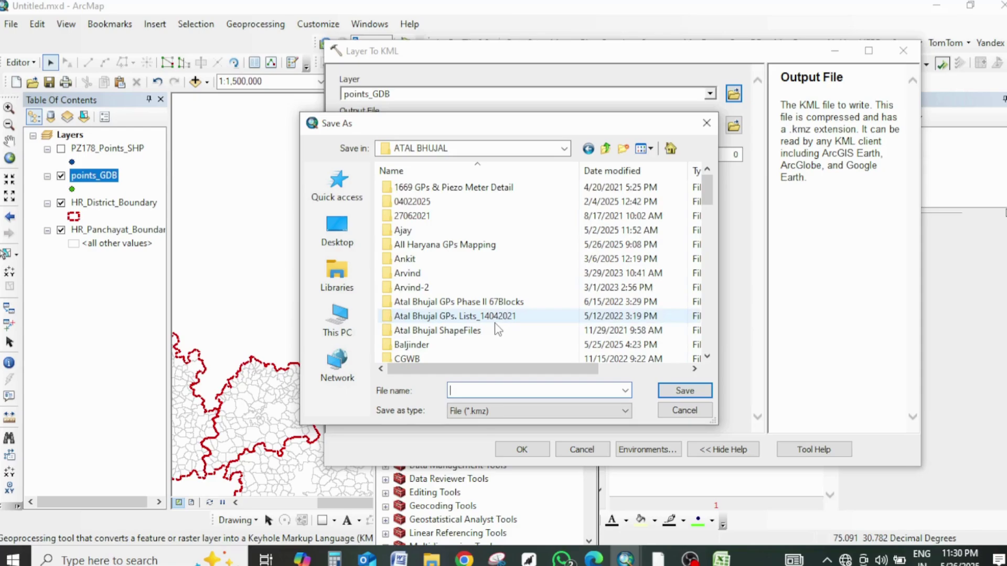
pyautogui.click(606, 149)
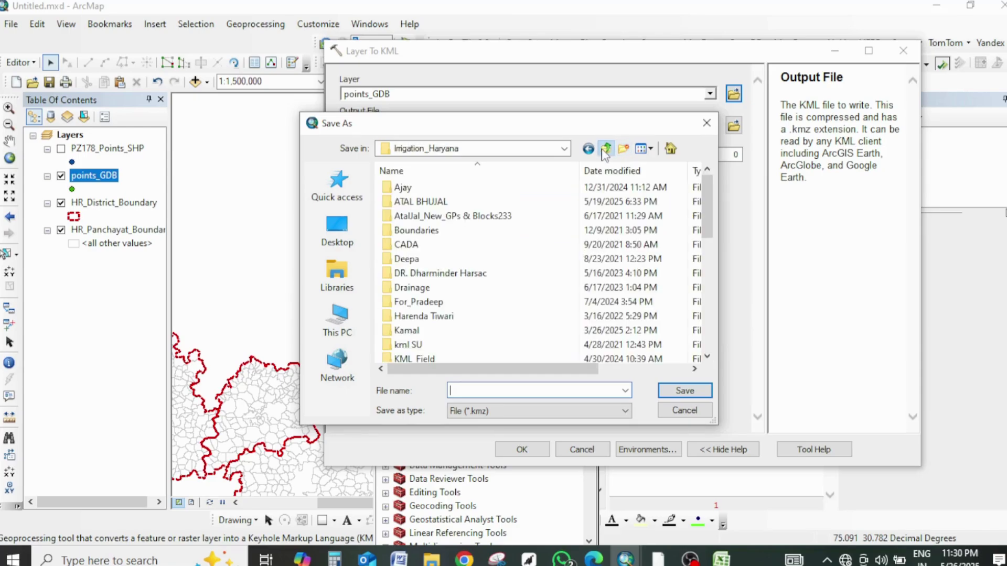
pyautogui.click(607, 149)
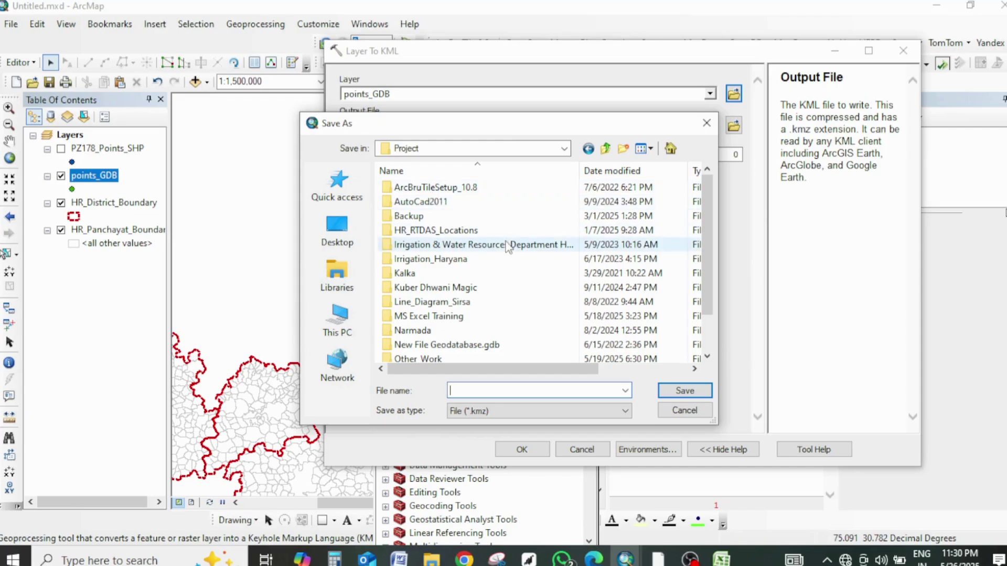
pyautogui.scroll(-1, 513, 245)
pyautogui.doubleClick(435, 346)
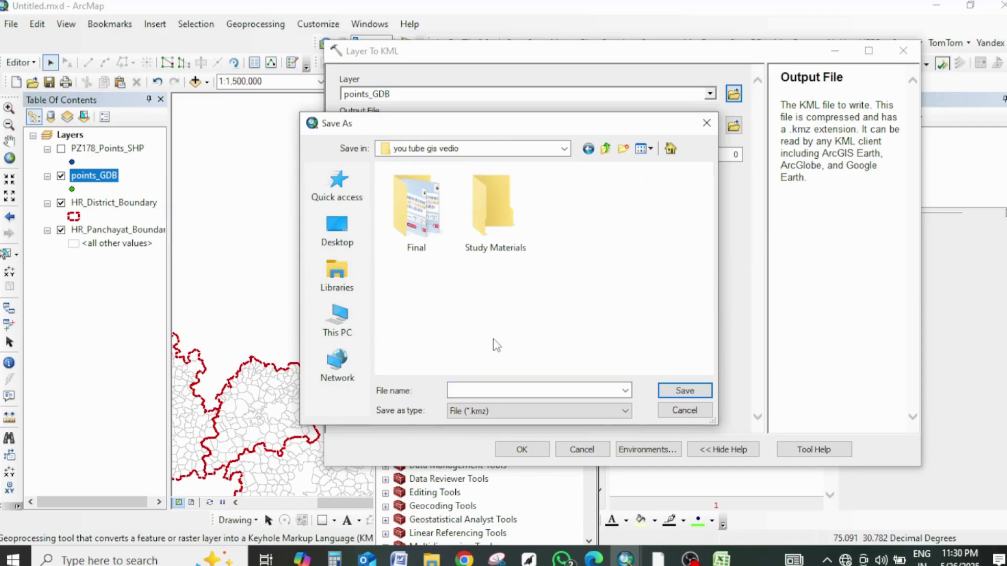
pyautogui.doubleClick(496, 220)
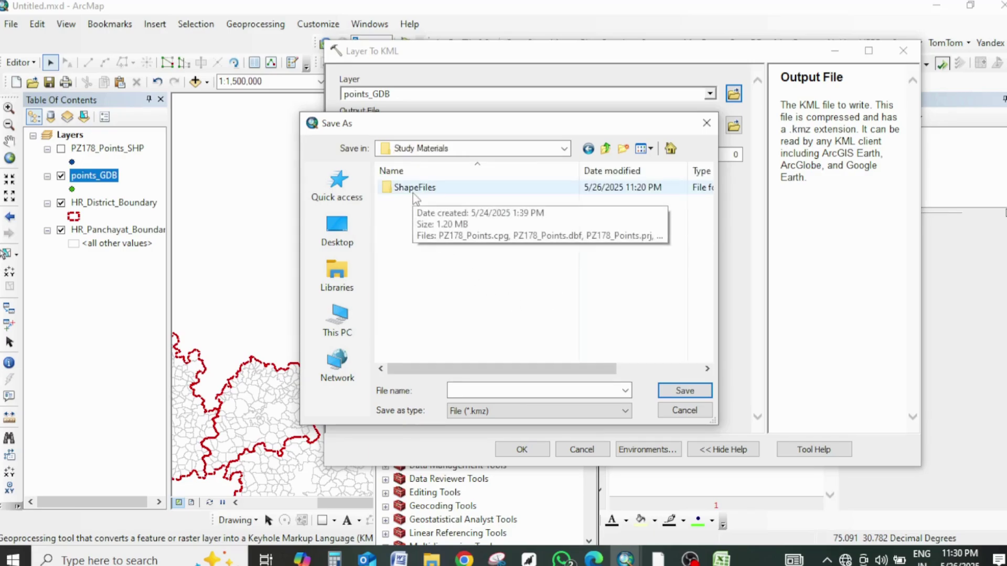
# Step: Create a folder named KML inside Study Materials and open it as the save location
pyautogui.rightClick(459, 236)
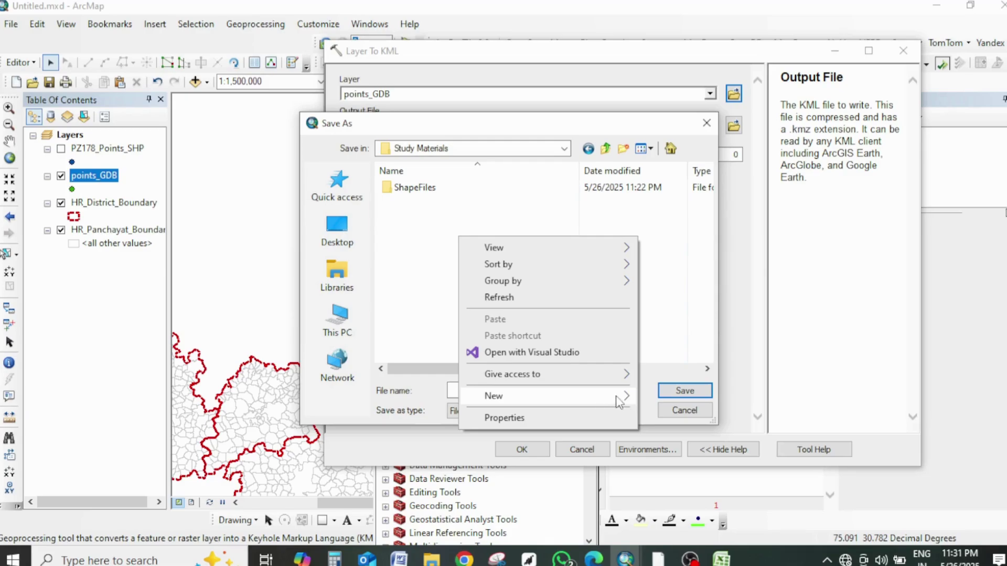
pyautogui.moveTo(619, 402)
pyautogui.click(681, 222)
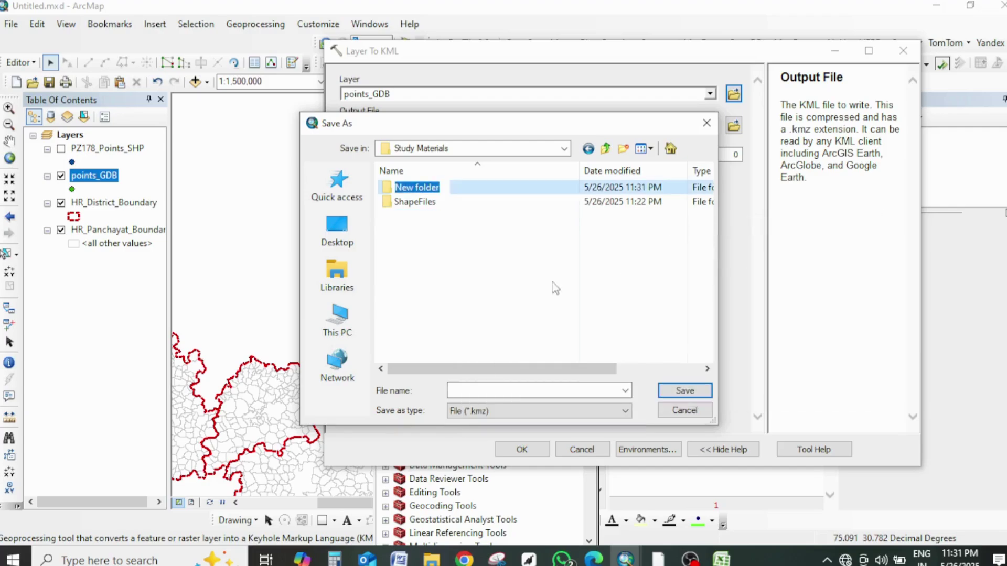
pyautogui.write('KML')
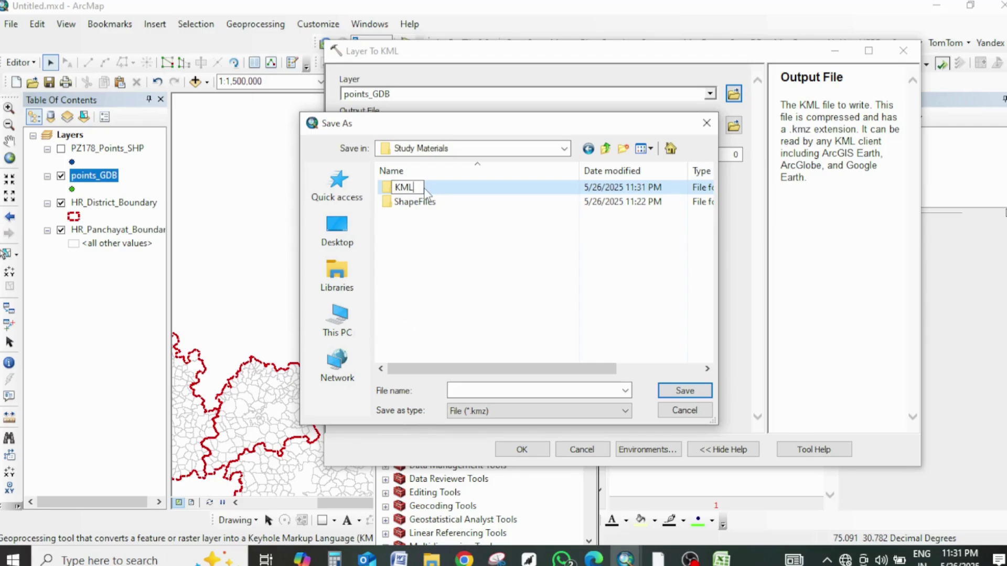
pyautogui.press('Return')
pyautogui.press('Return')
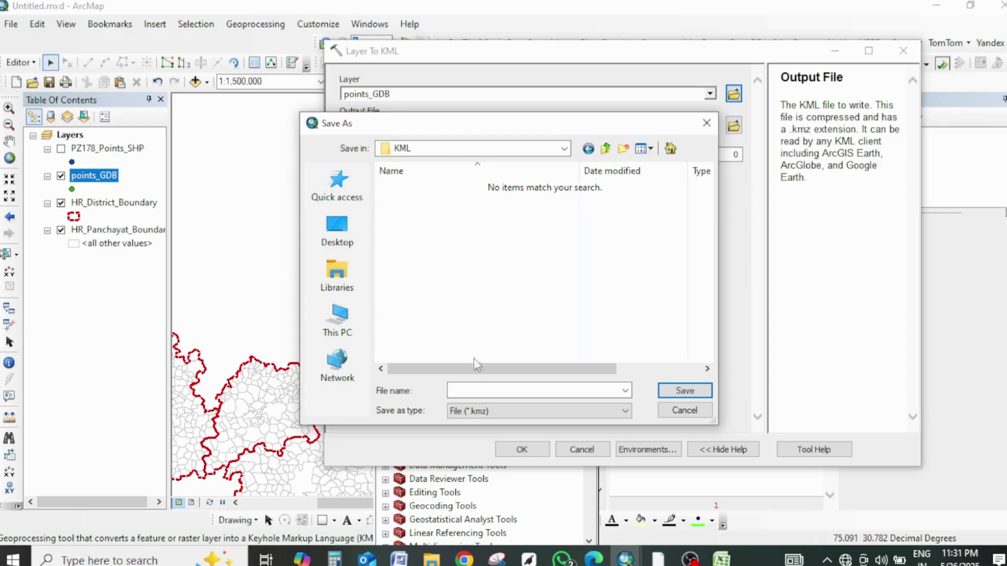
# Step: Name the output file 178points.kmz, save the location and run the Layer To KML conversion
pyautogui.click(483, 389)
pyautogui.click(681, 394)
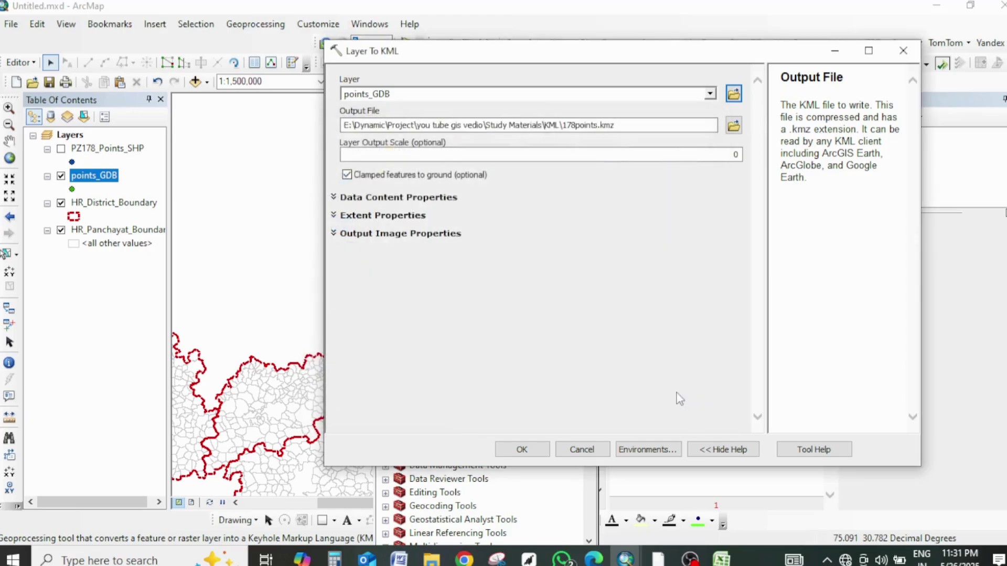
pyautogui.click(537, 449)
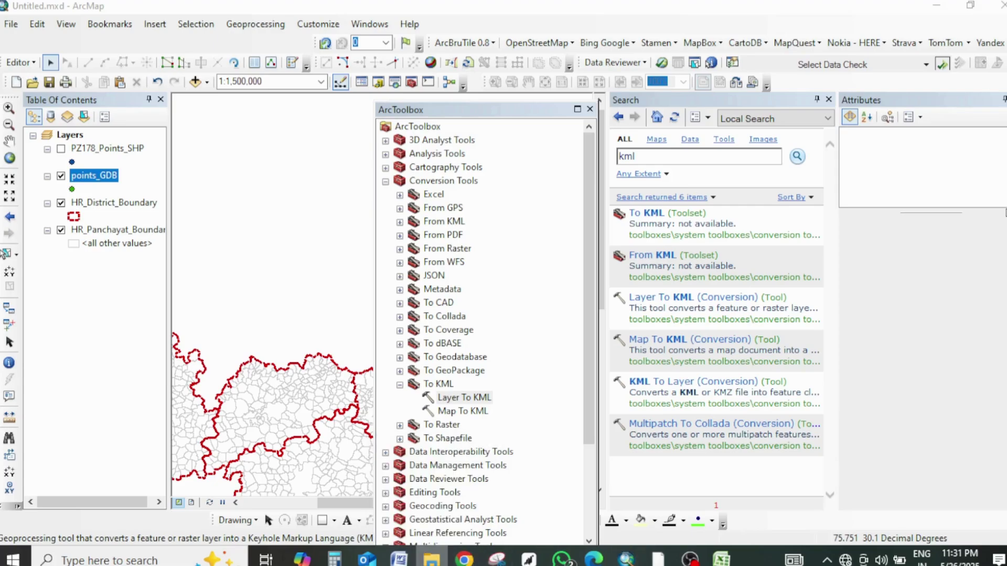
# Step: Switch to File Explorer and locate the exported 178points.kmz in the KML folder under Study Materials
pyautogui.click(432, 559)
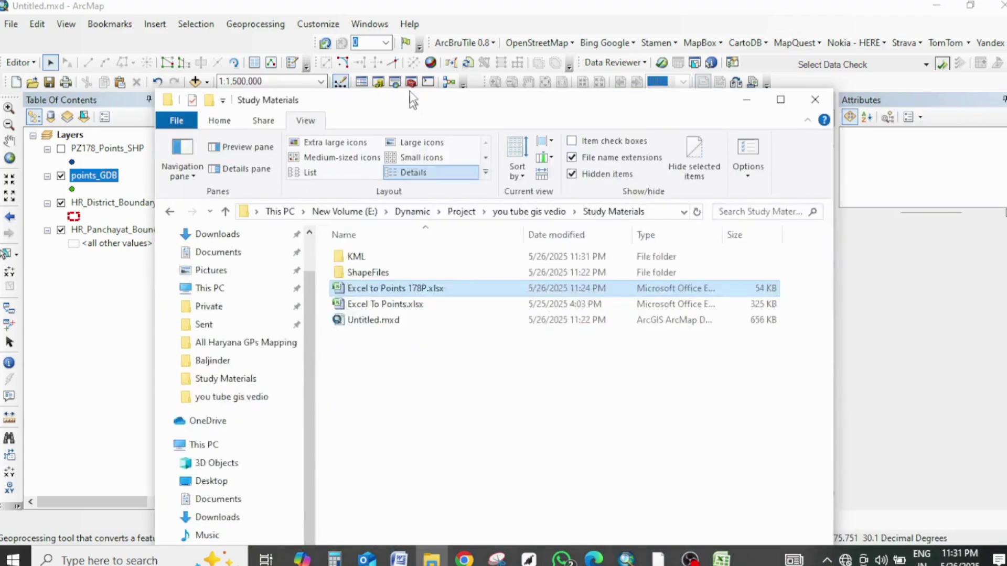
pyautogui.moveTo(413, 100); pyautogui.dragTo(413, 51)
pyautogui.click(365, 225)
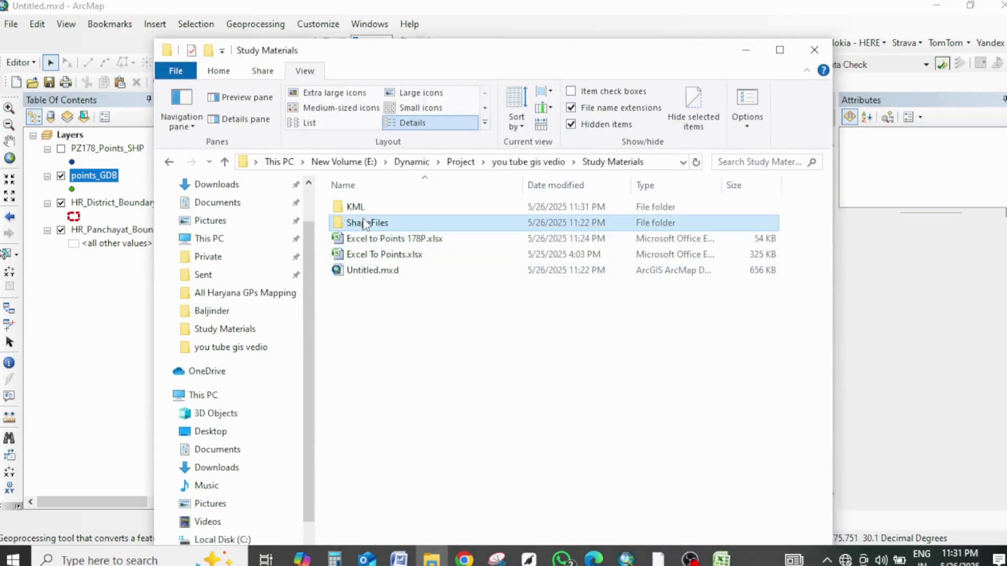
pyautogui.doubleClick(366, 224)
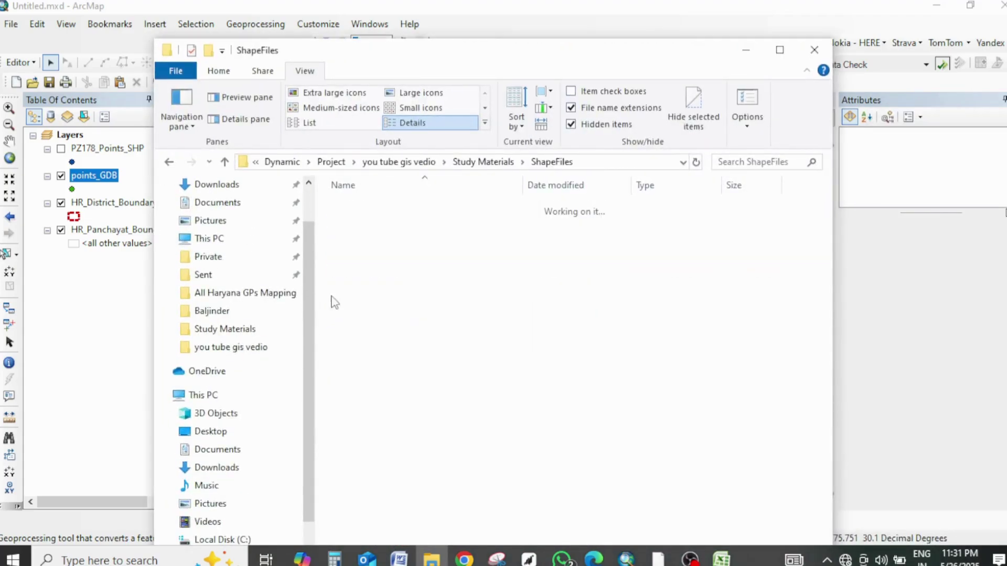
pyautogui.click(225, 161)
pyautogui.click(357, 208)
pyautogui.doubleClick(357, 209)
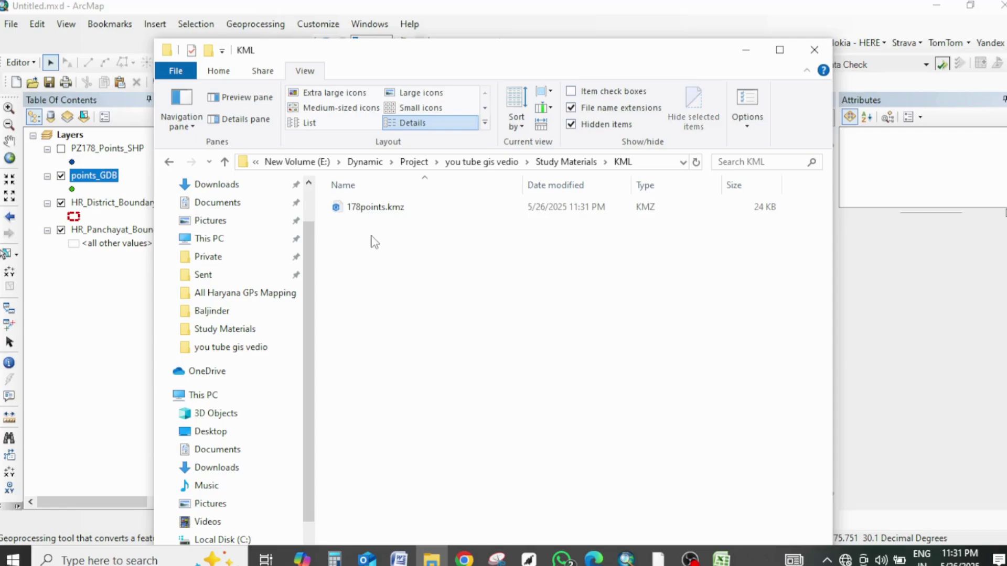
pyautogui.click(385, 216)
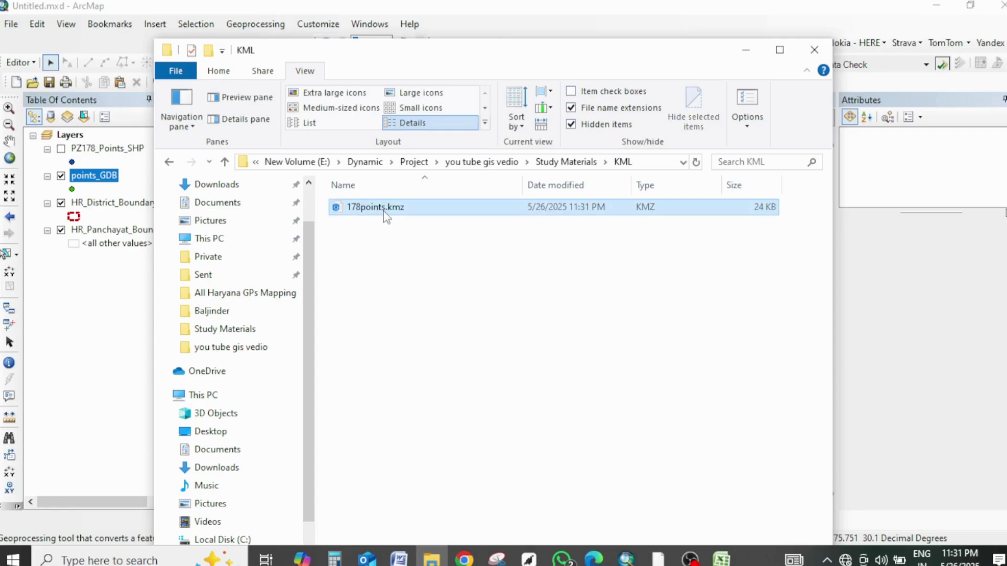
# Step: Return to ArcMap, close ArcToolbox and view the labelled points across the district boundaries
pyautogui.click(745, 51)
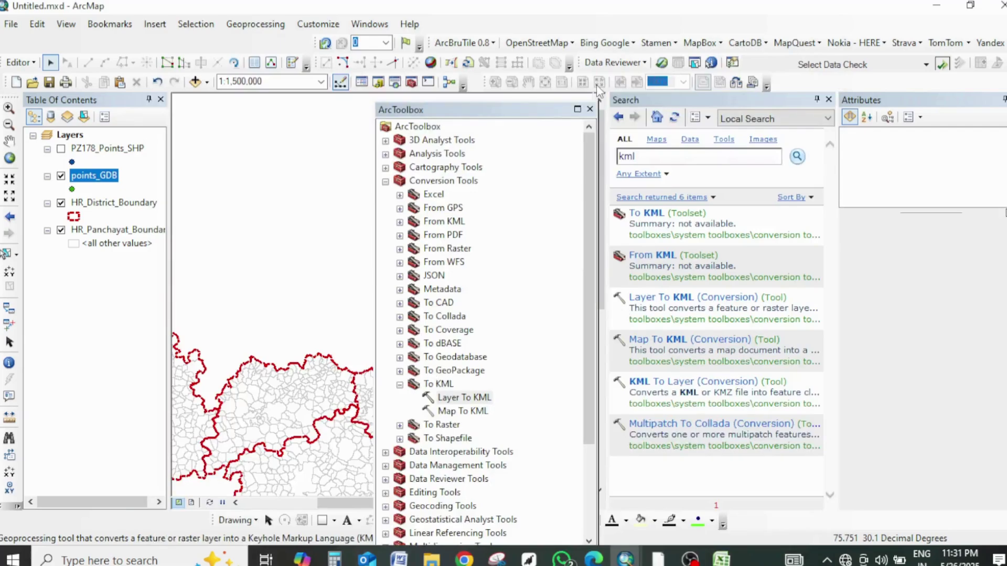
pyautogui.click(589, 109)
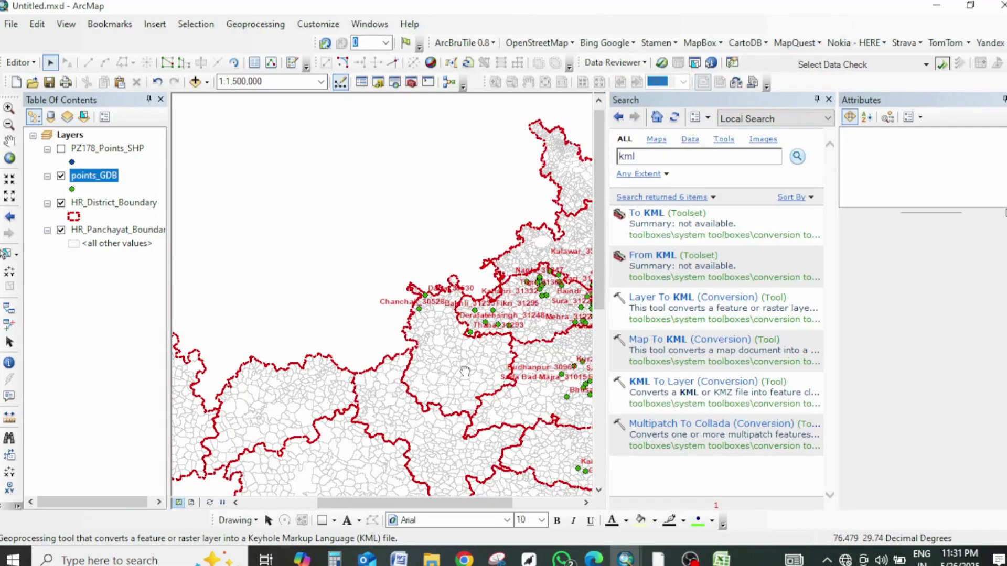
pyautogui.moveTo(465, 371); pyautogui.dragTo(289, 286)
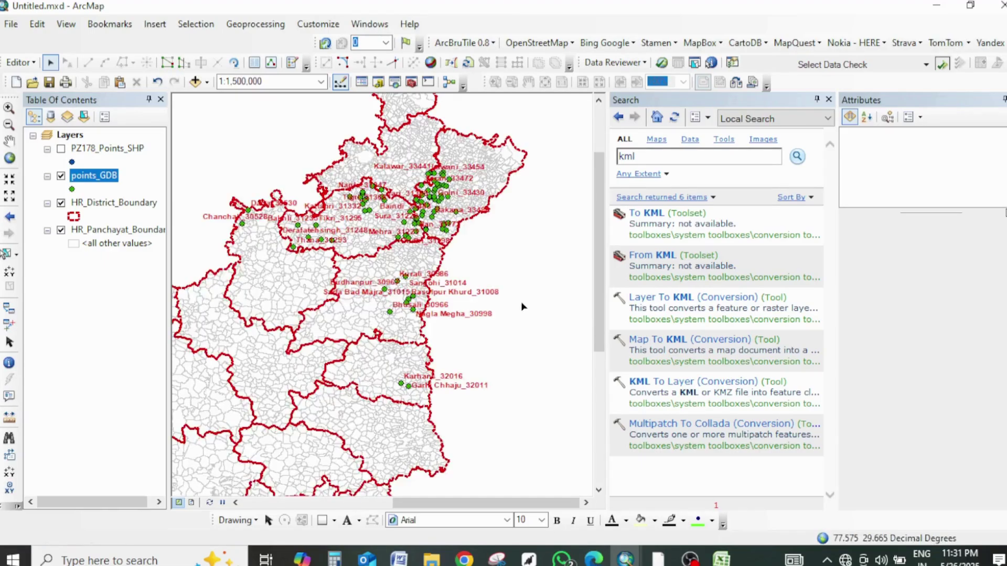
pyautogui.scroll(-1, 465, 300)
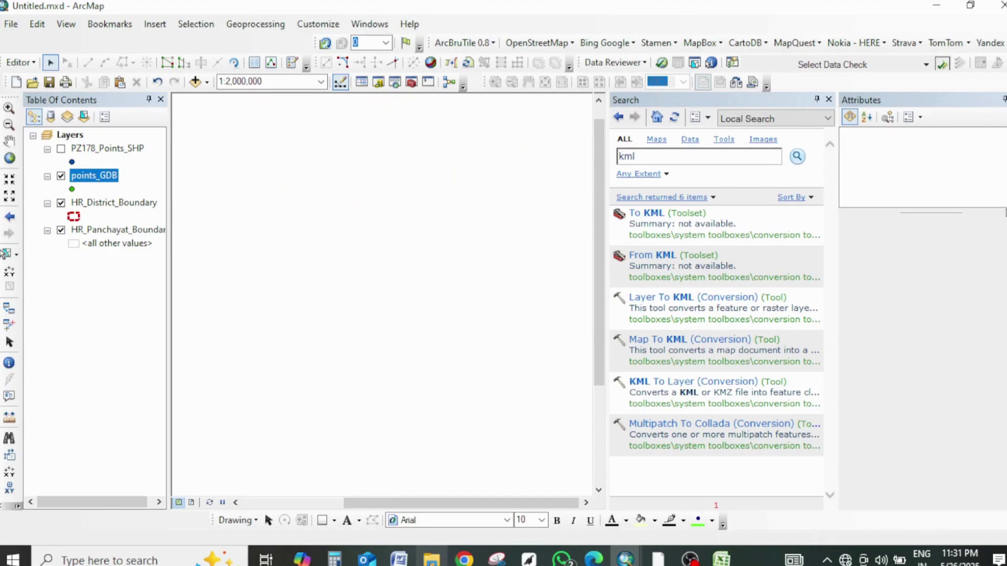
# Step: Switch to File Explorer and open 178points.kmz with Google Earth, continuing the startup without the Repair Tool
pyautogui.click(431, 559)
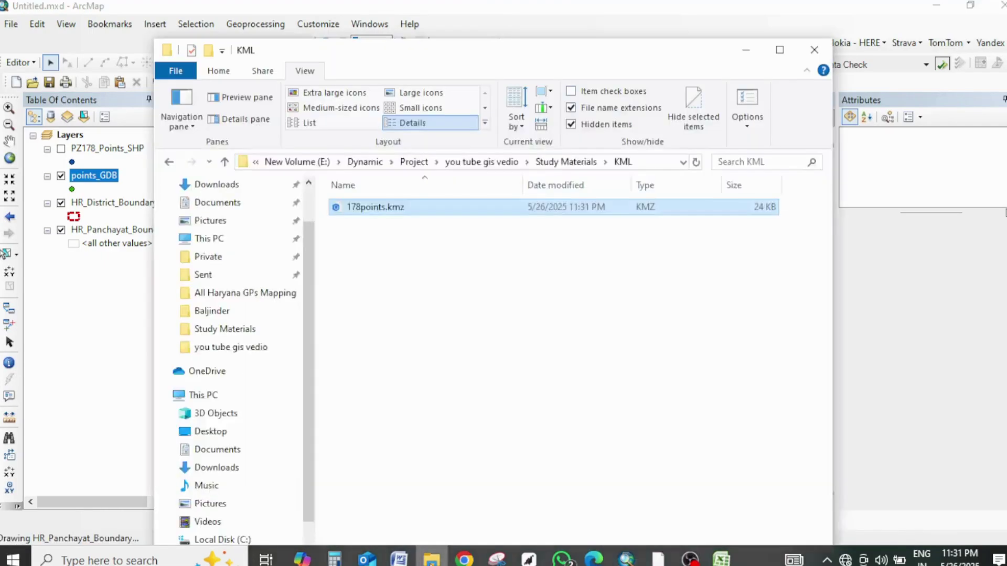
pyautogui.rightClick(370, 209)
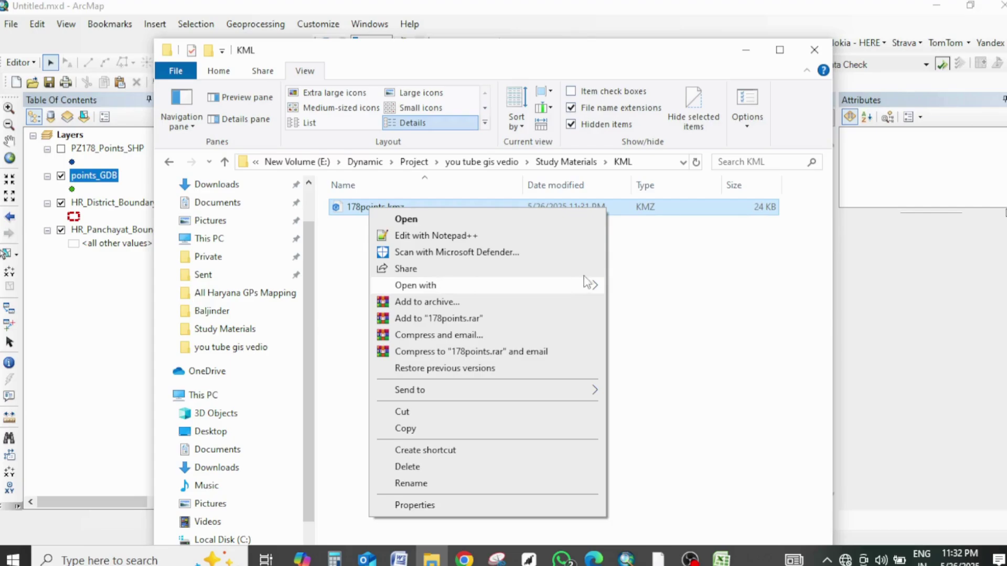
pyautogui.moveTo(601, 285)
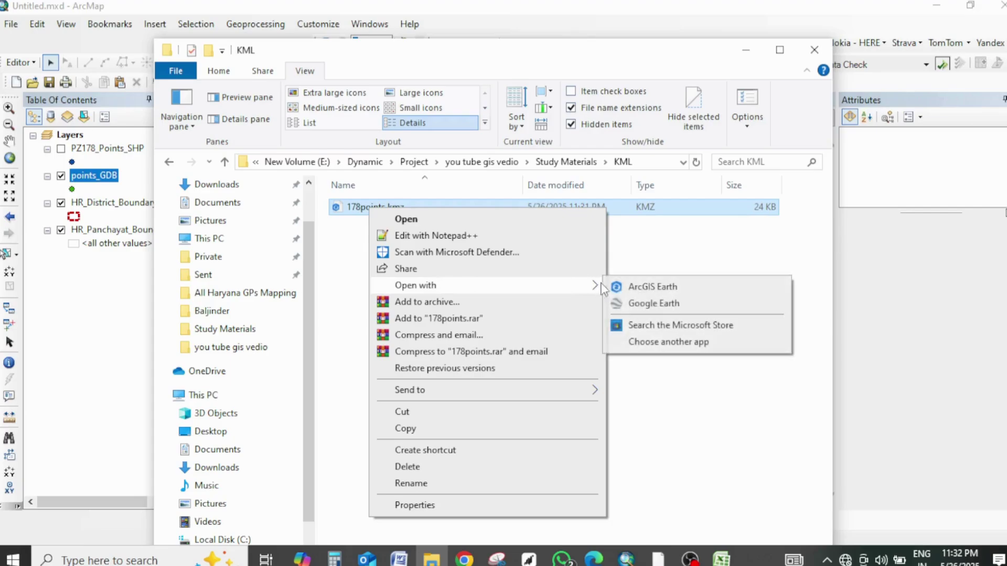
pyautogui.click(657, 307)
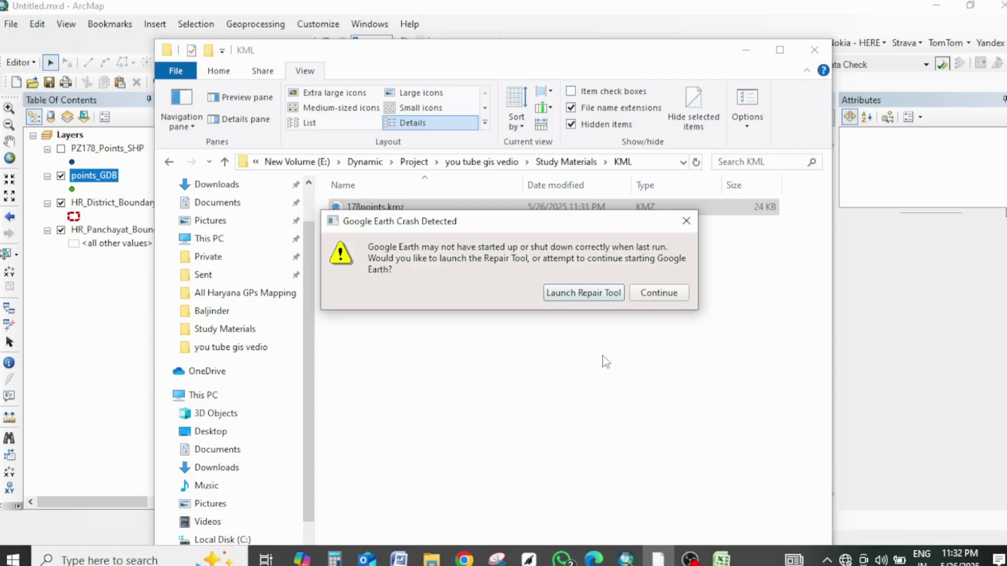
pyautogui.click(659, 293)
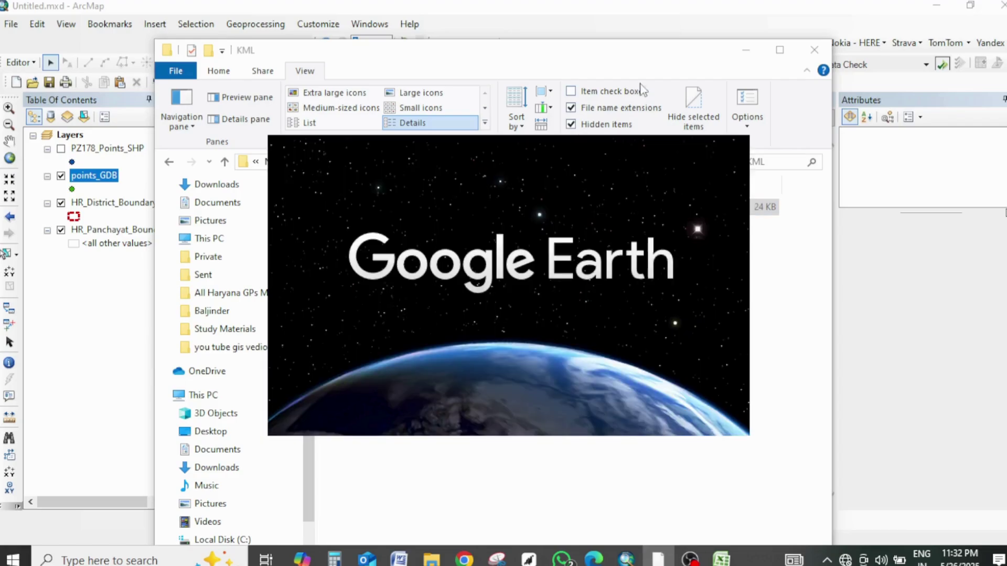
# Step: Switch to the Excel to Points 178P.xlsx workbook and select the Latitude and Longitude columns of data to review the source coordinates
pyautogui.click(745, 50)
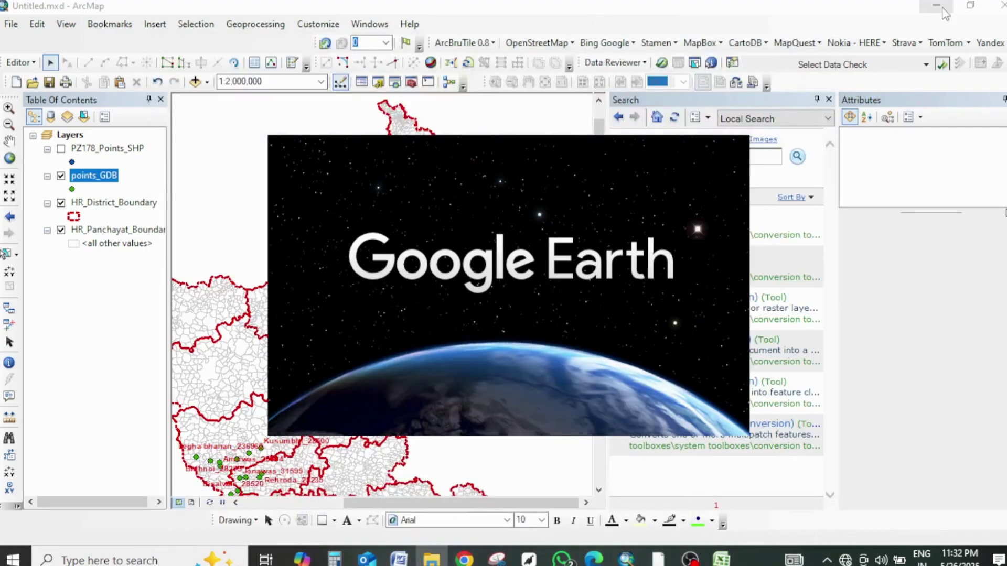
pyautogui.click(937, 7)
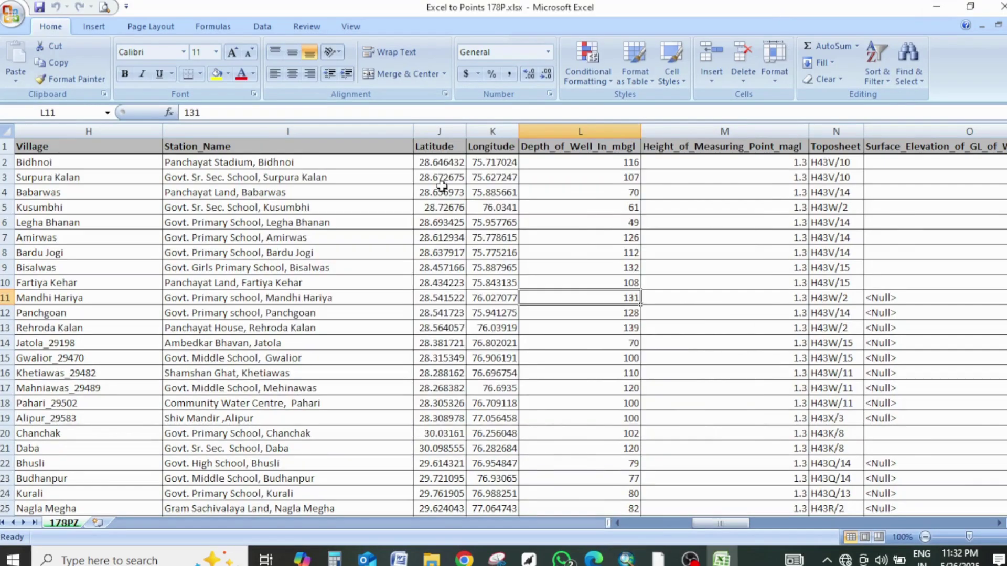
pyautogui.click(434, 146)
pyautogui.hotkey('shift', 'Right')
pyautogui.hotkey('ctrl', 'shift', 'Down')
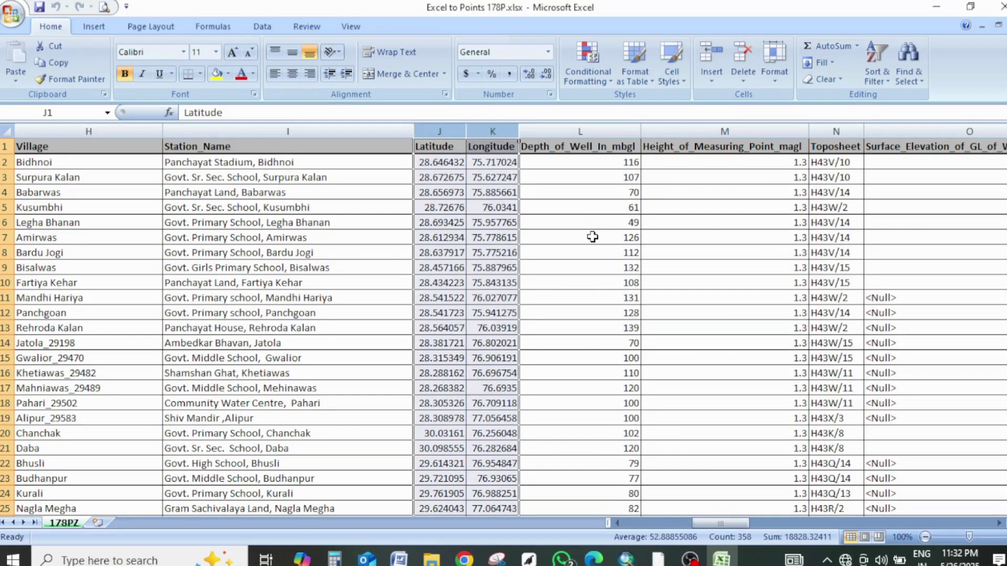
# Step: Switch from the workbook to Google Earth Pro and dismiss the login server error
pyautogui.click(937, 9)
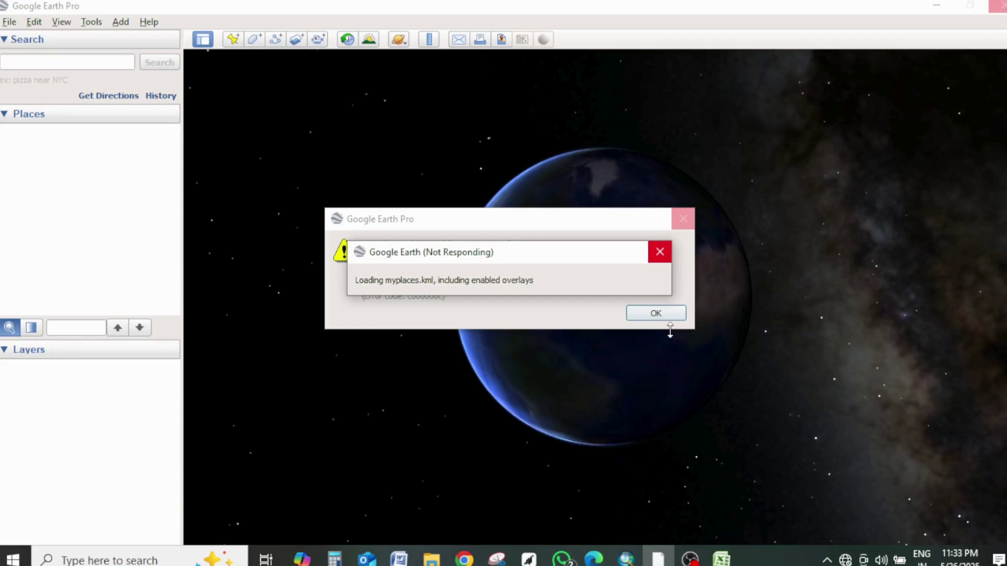
pyautogui.click(797, 561)
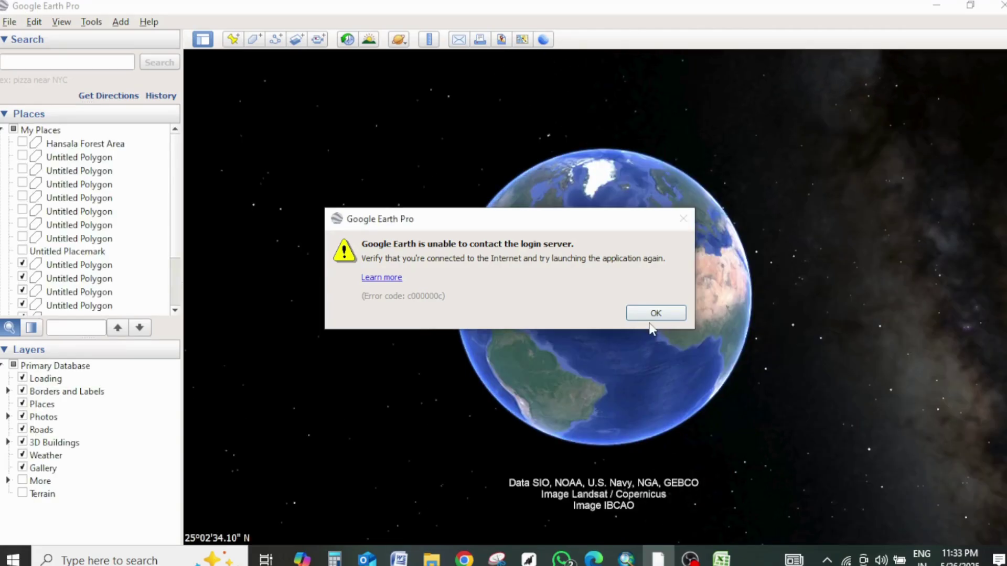
pyautogui.click(681, 313)
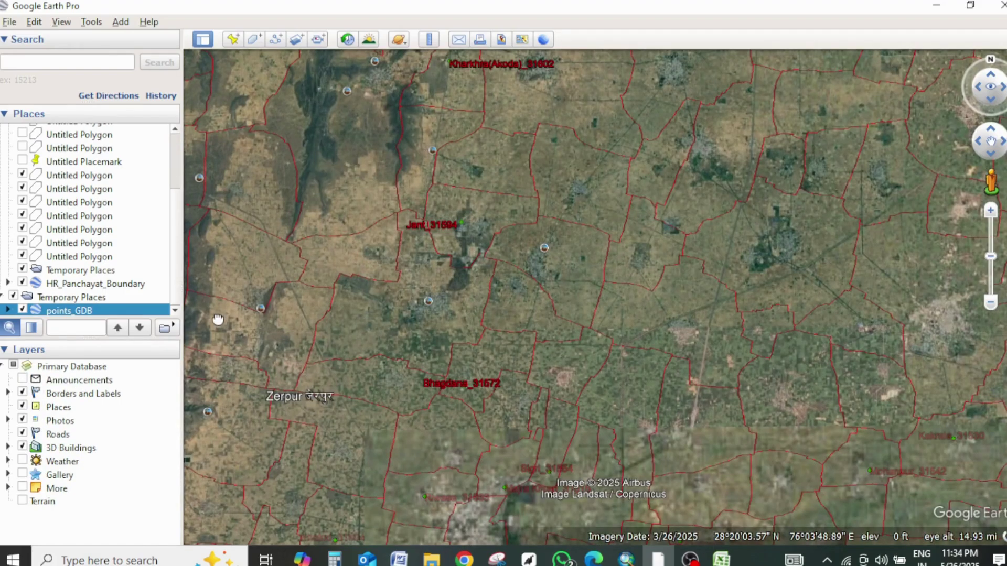
# Step: Open the attribute balloon of the Jant_31594 point and examine its well details down to the last field
pyautogui.scroll(5, 512, 198)
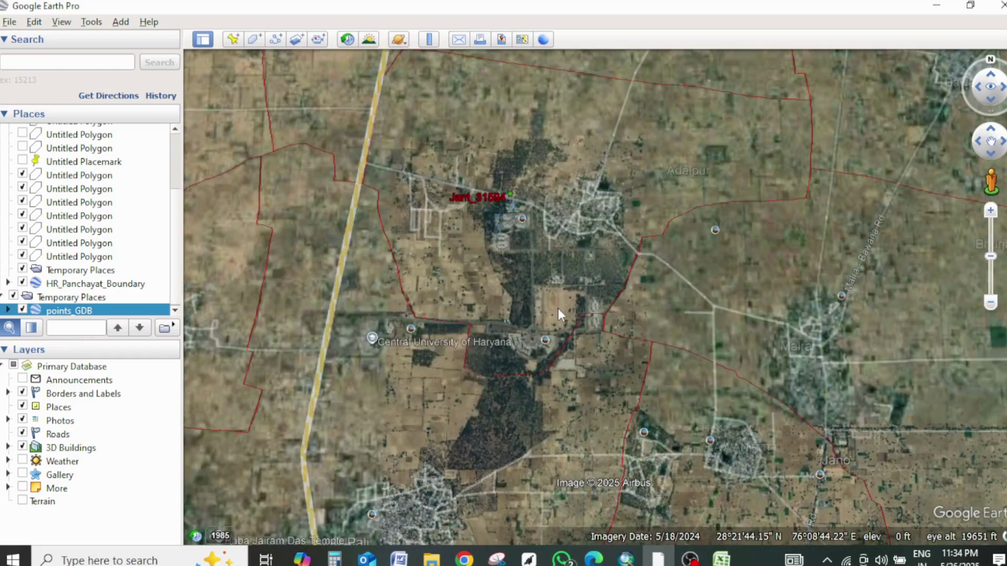
pyautogui.click(512, 192)
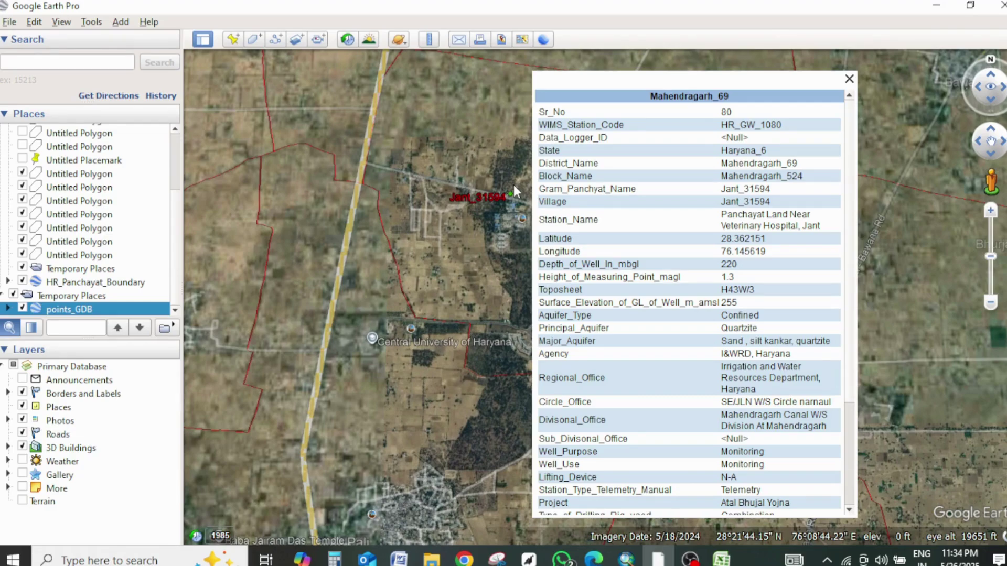
pyautogui.scroll(-3, 779, 101)
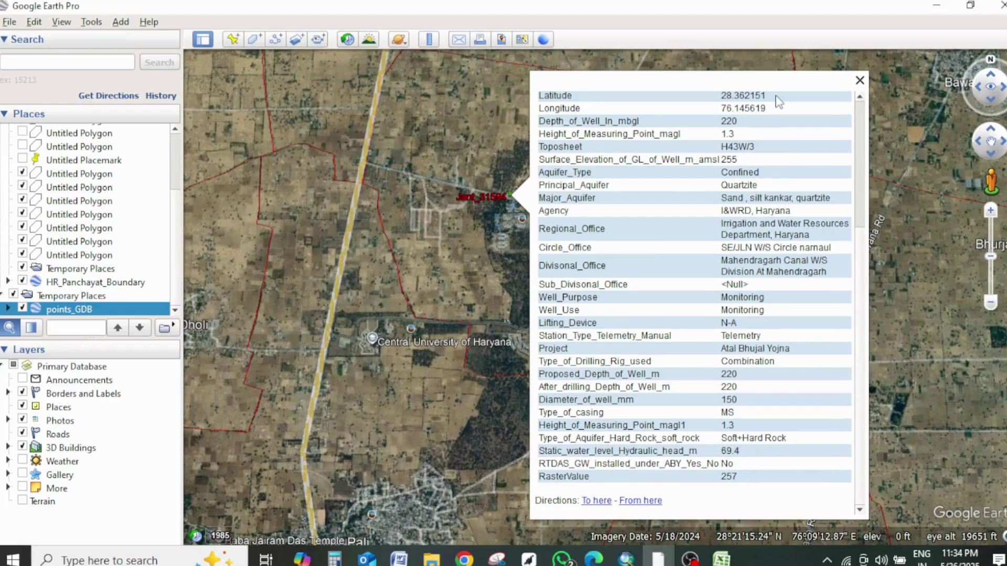